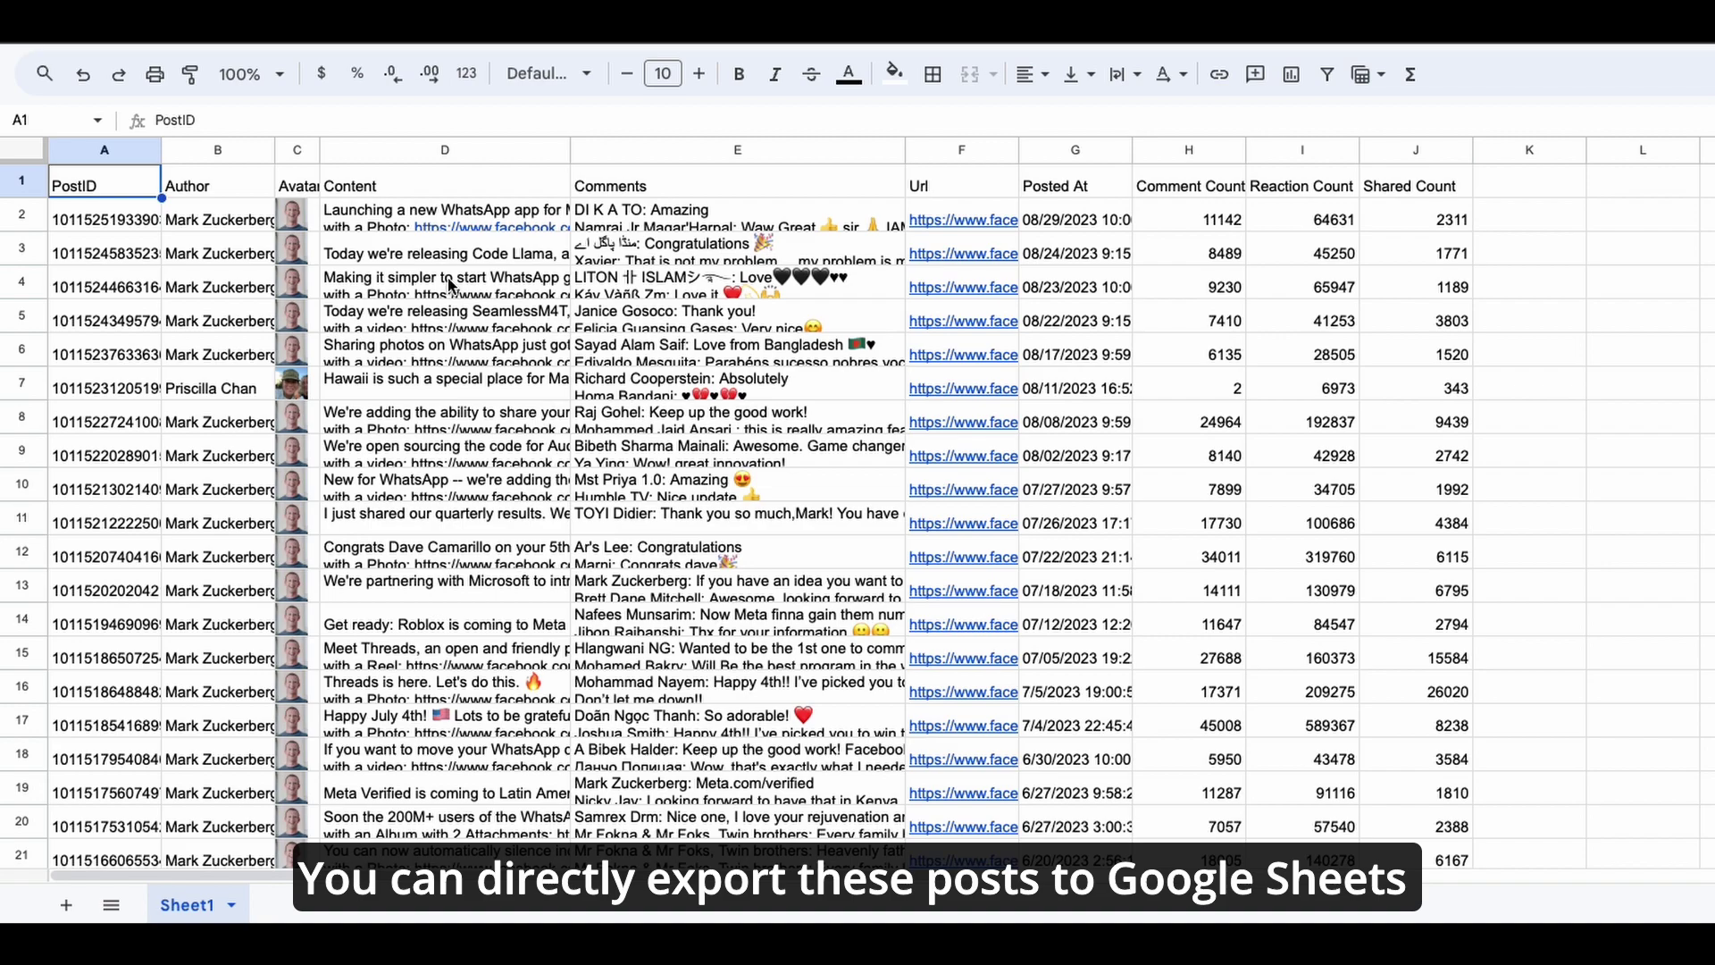
Read the first post's text in D2 and expand its full comment list in E2
scroll(449, 284, down, 10)
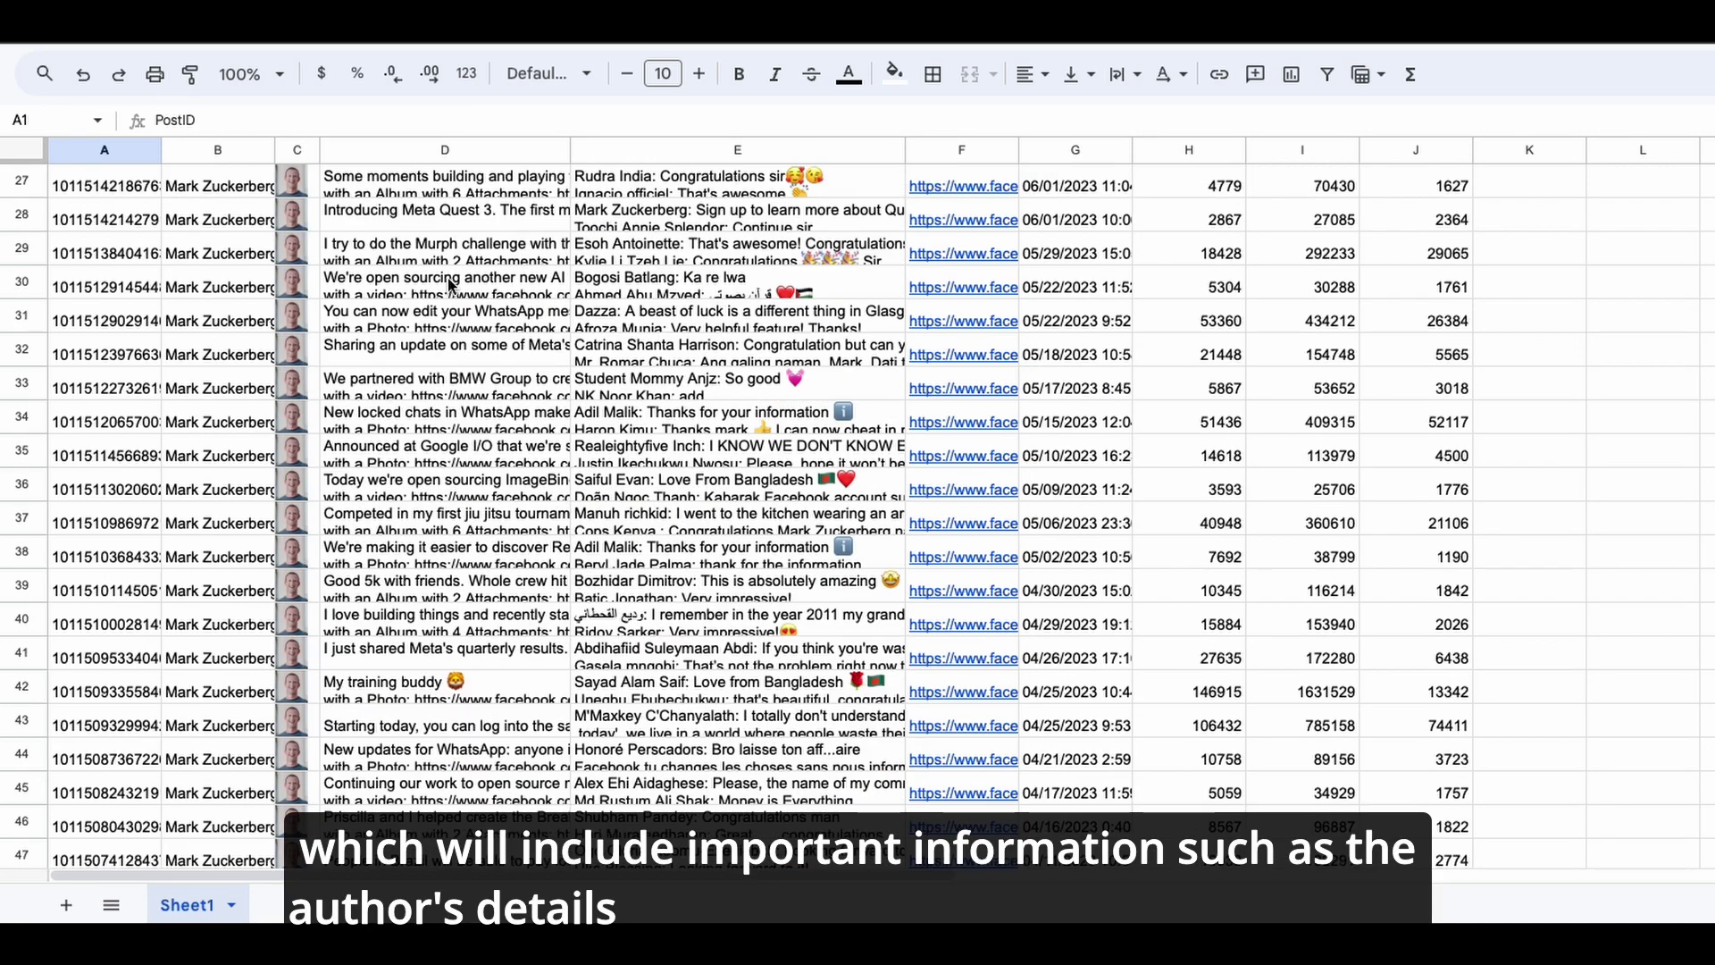
scroll(449, 285, up, 10)
click(459, 211)
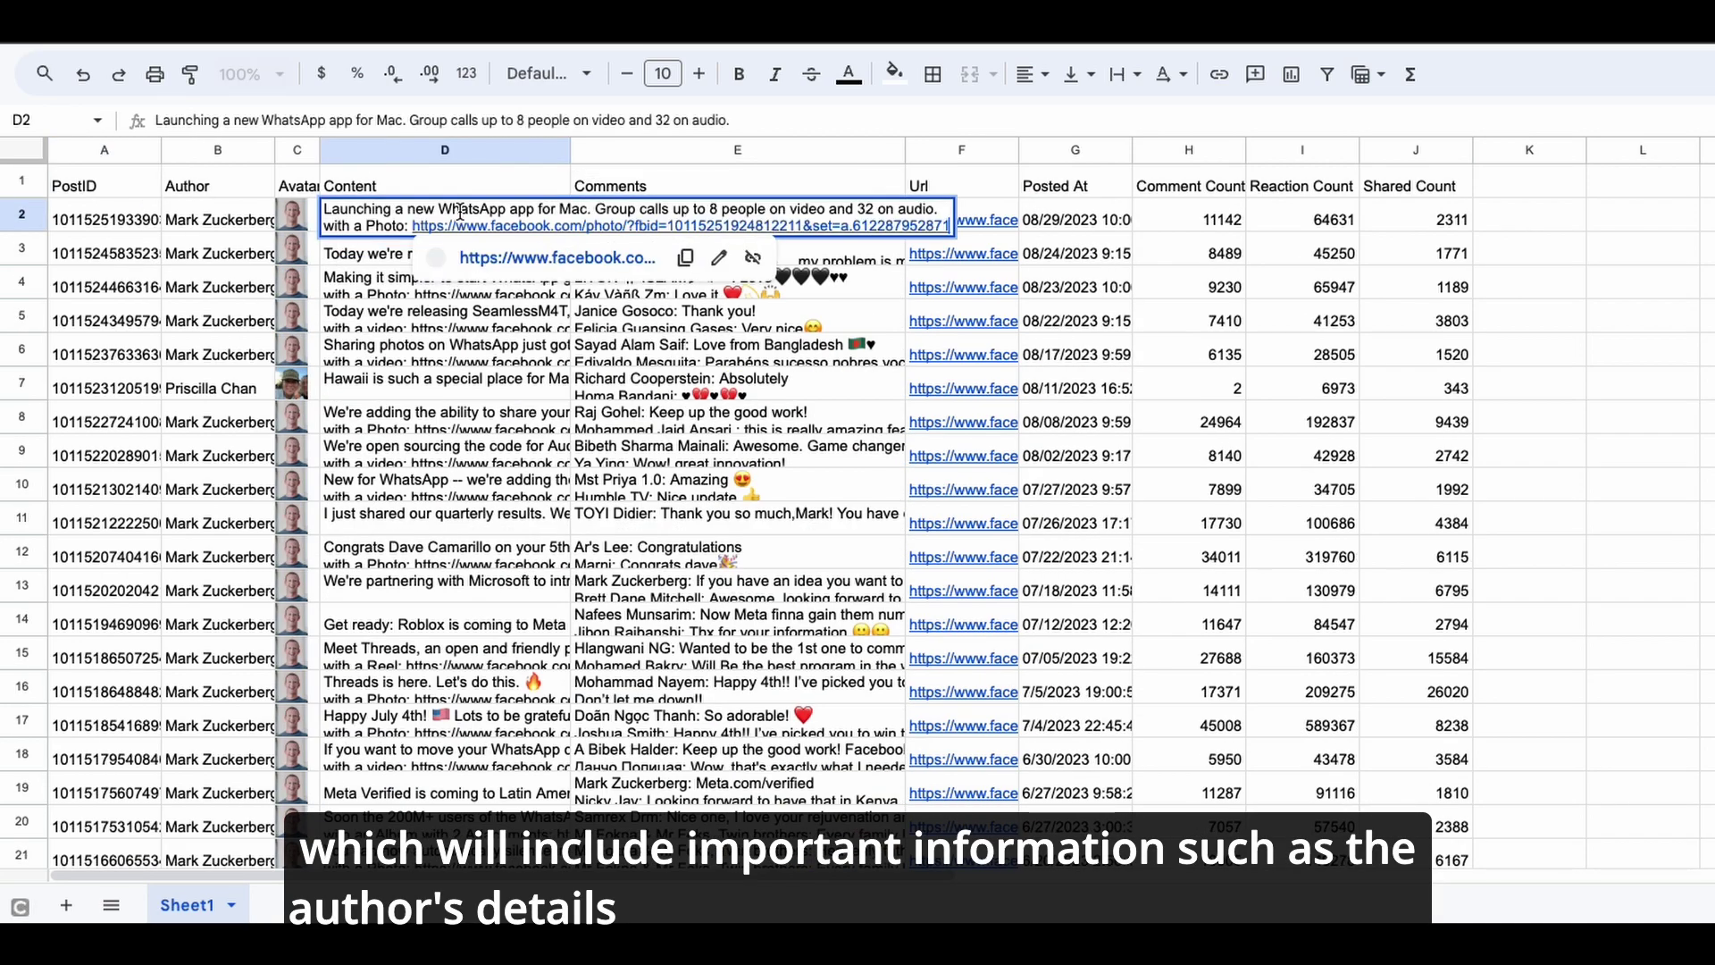
click(496, 348)
click(652, 224)
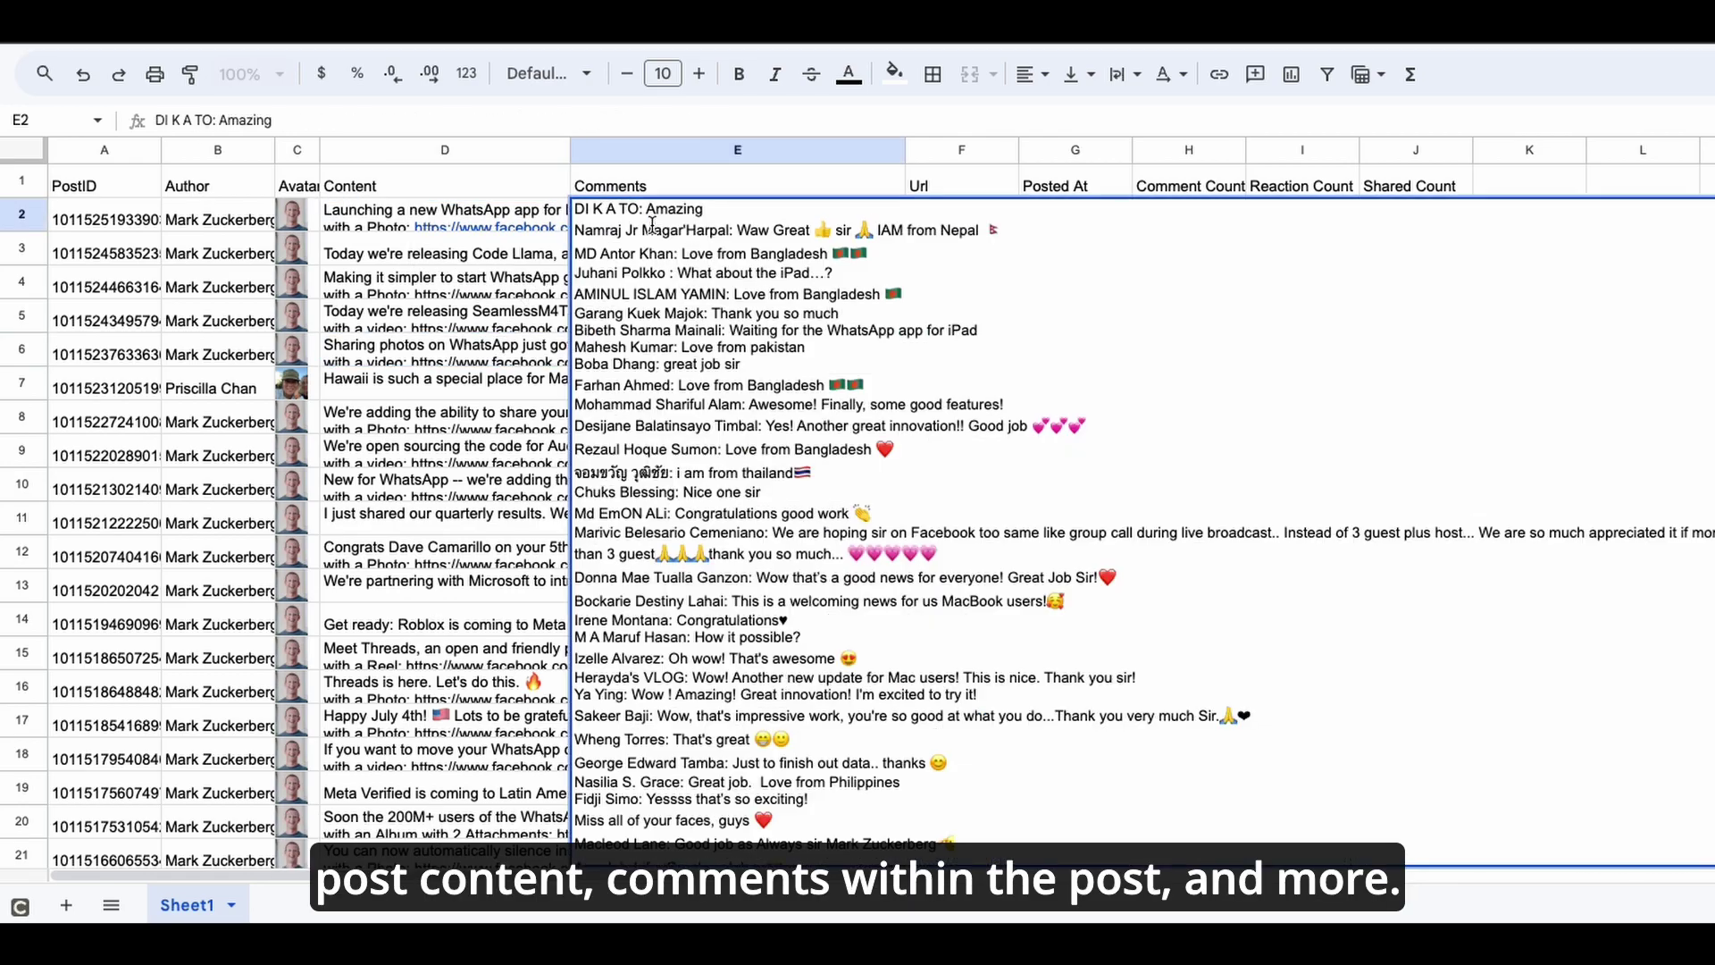
scroll(684, 312, down, 5)
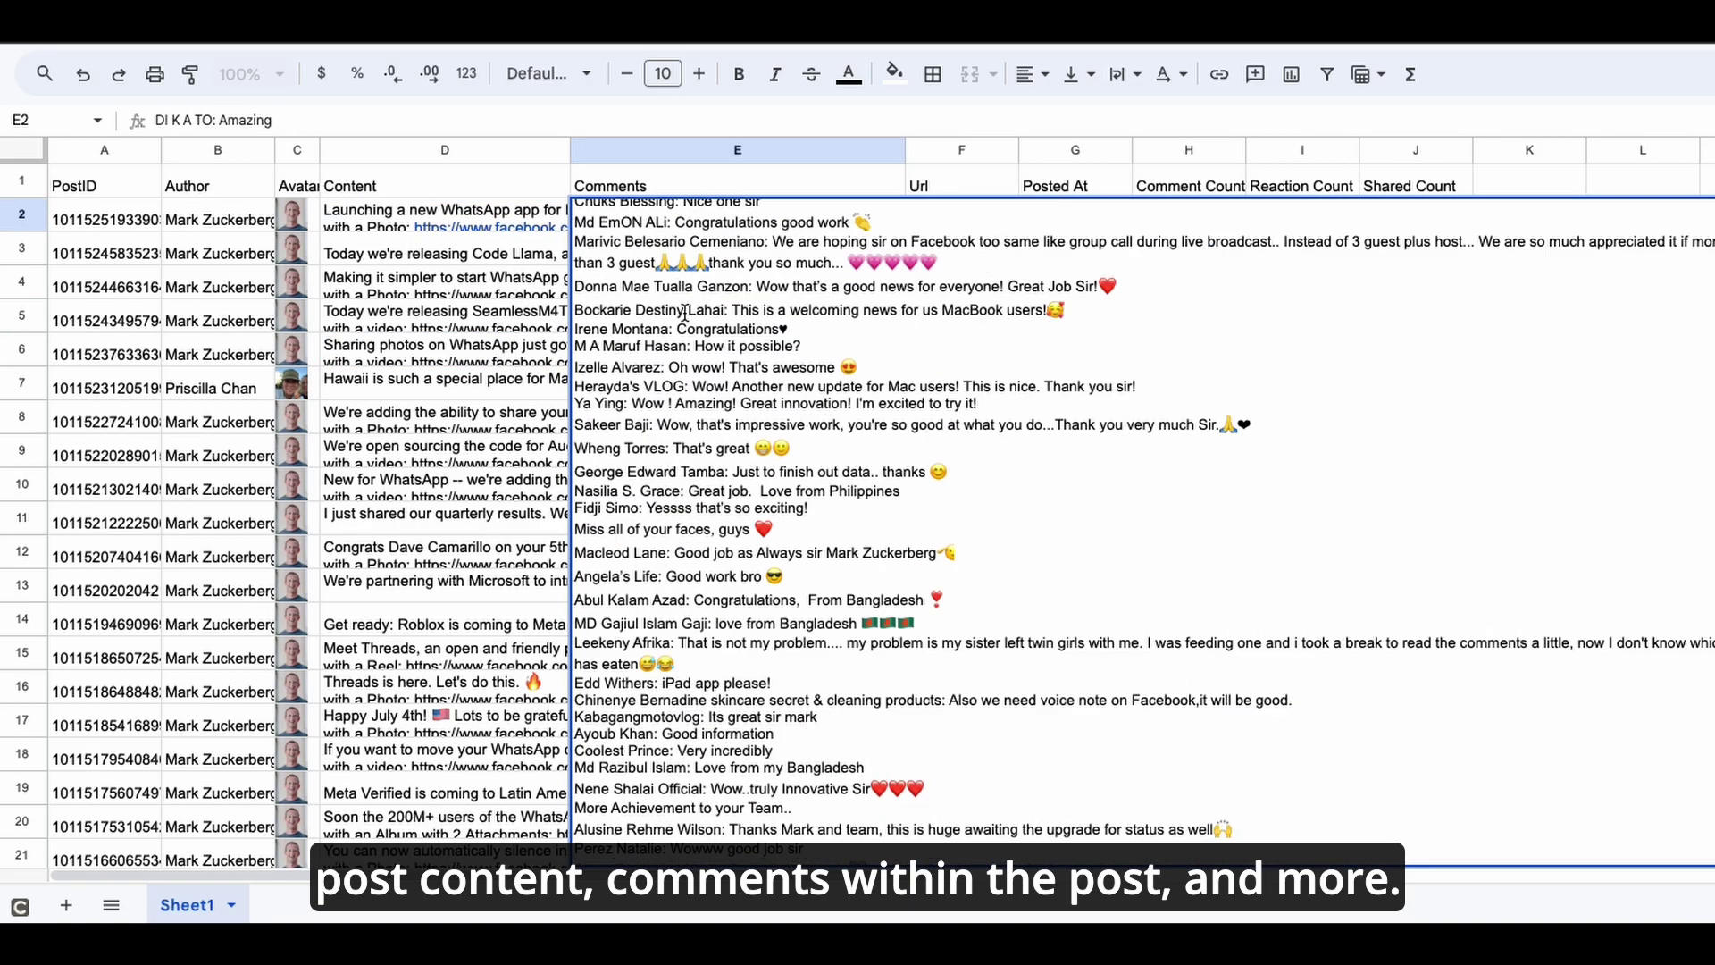
scroll(685, 313, up, 5)
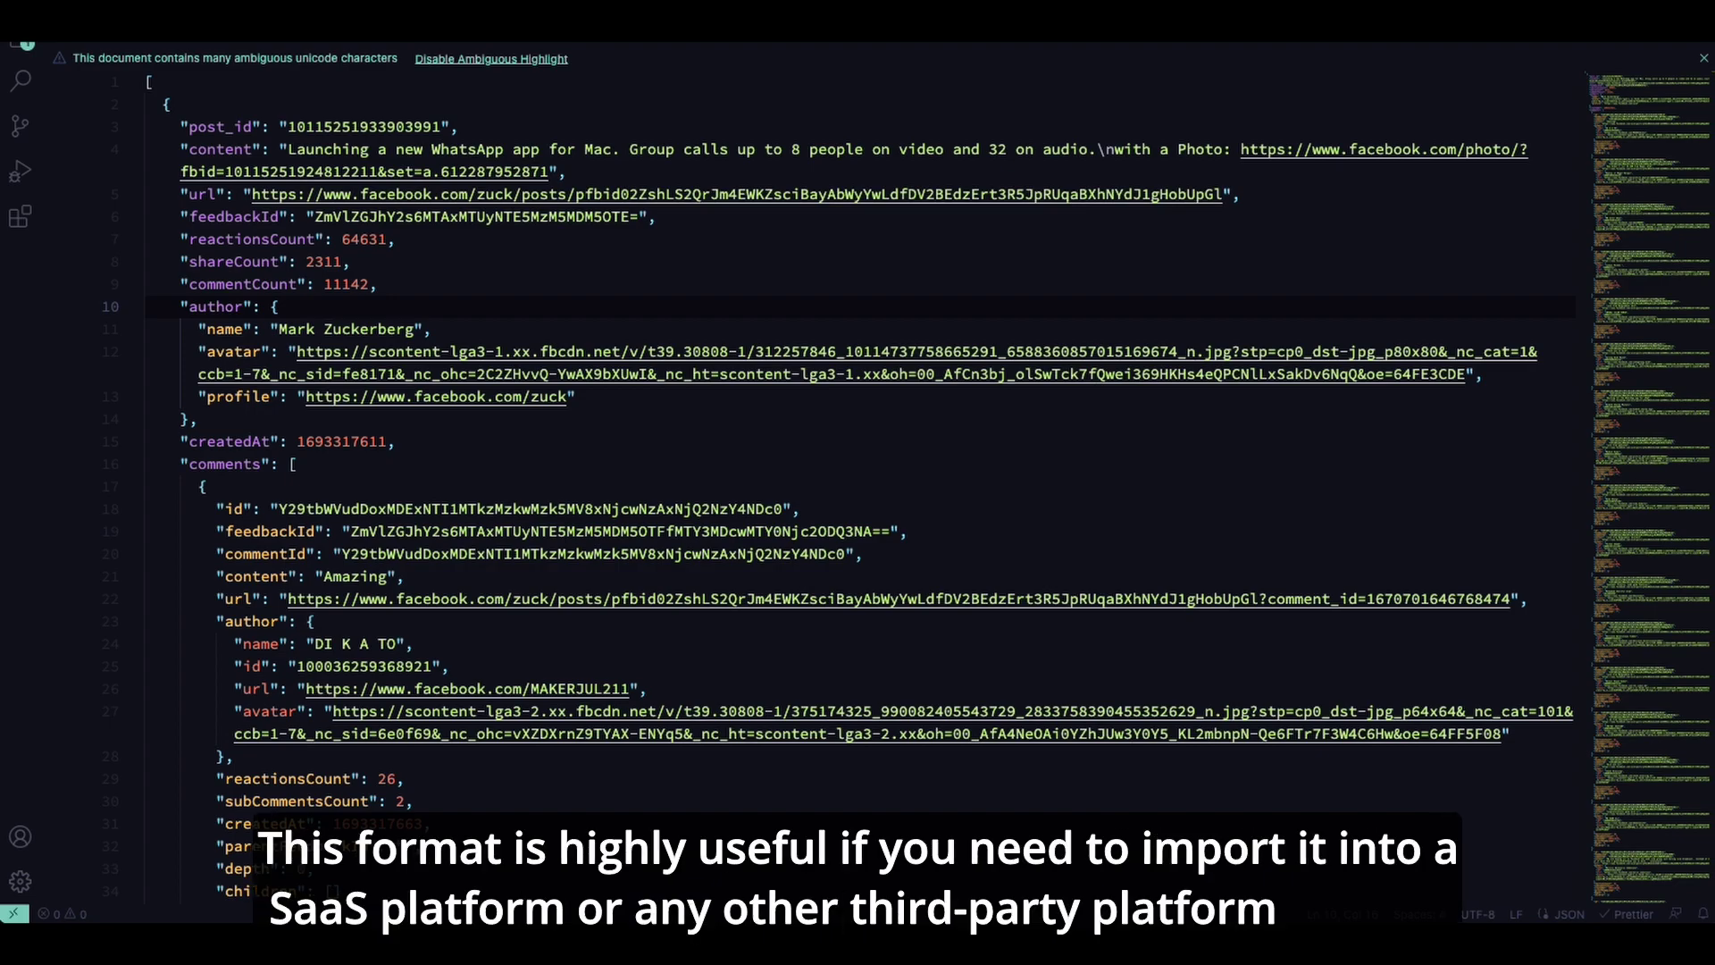
Fold the first post's "comments" array at line 16 of the exported JSON
click(545, 351)
scroll(565, 334, down, 3)
scroll(565, 334, down, 7)
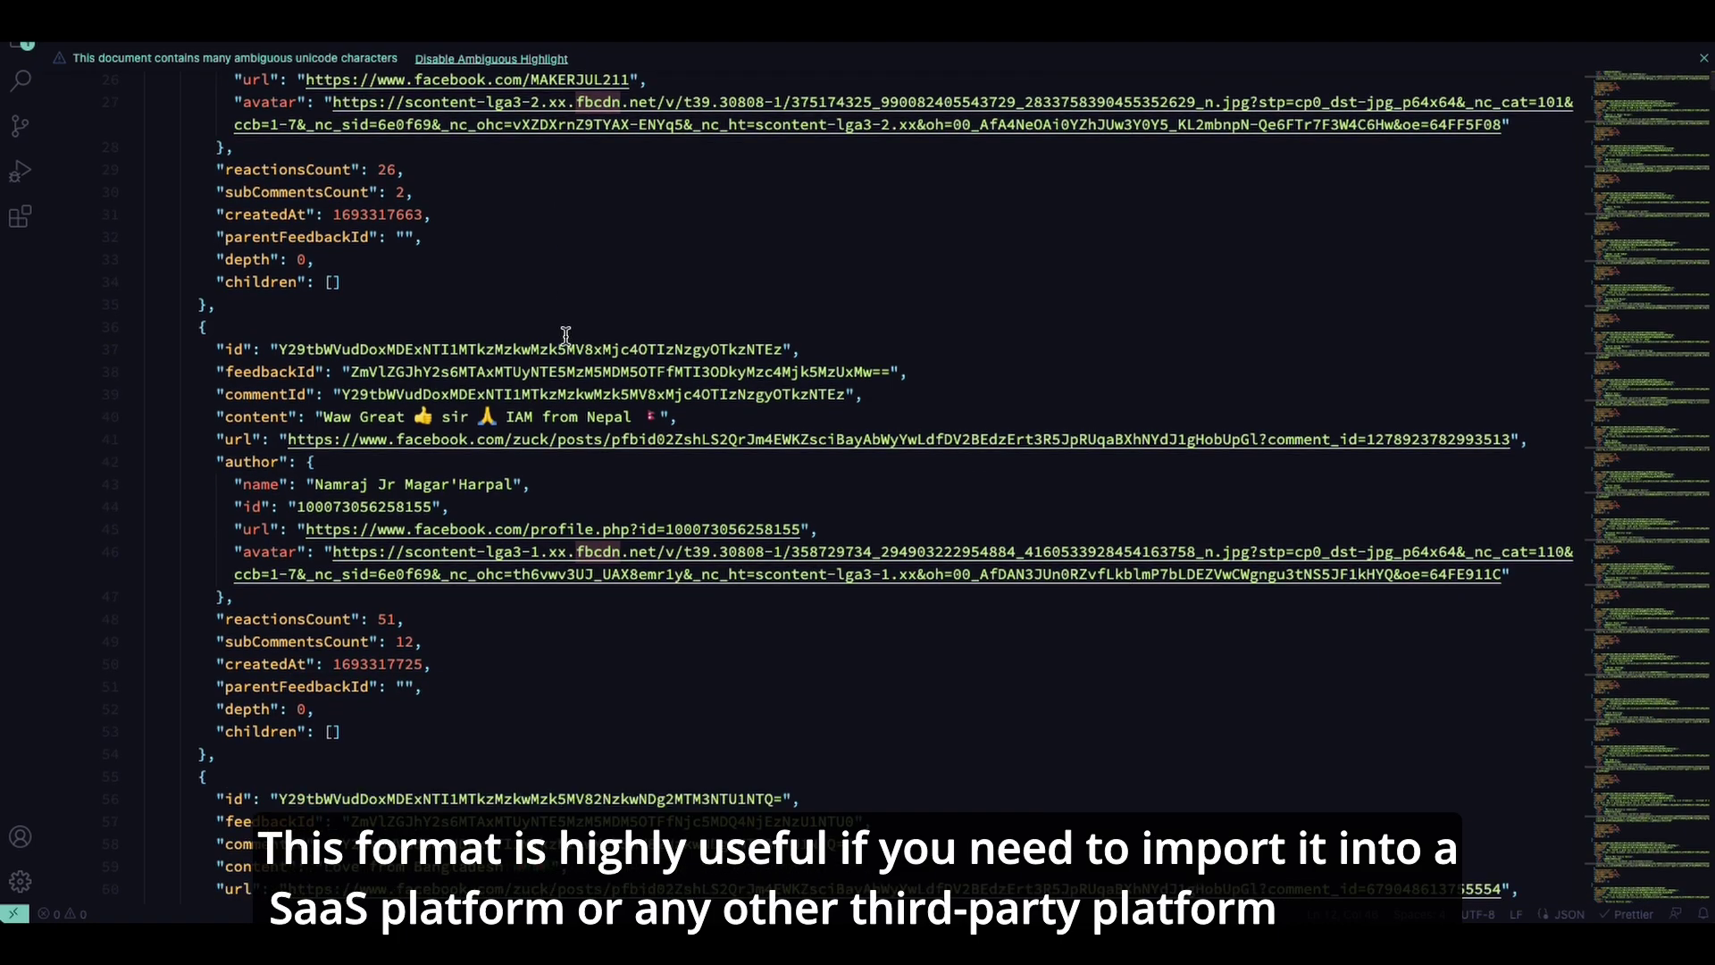
scroll(566, 334, up, 9)
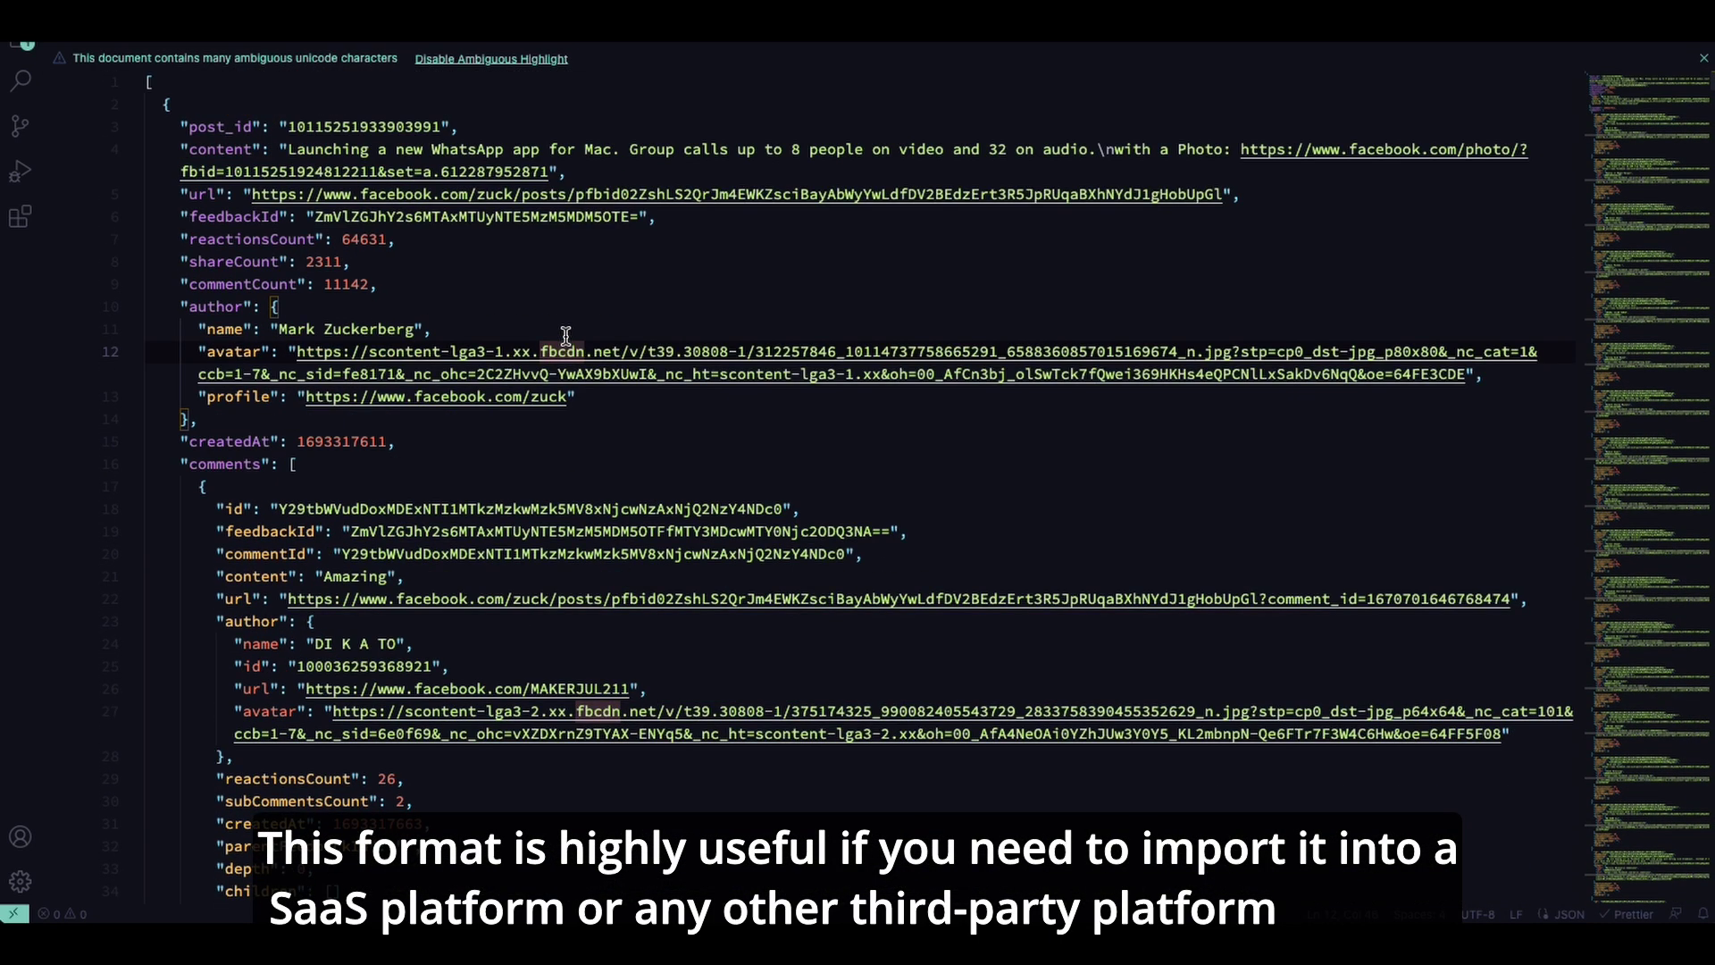
click(344, 458)
key(ctrl+shift+bracketleft)
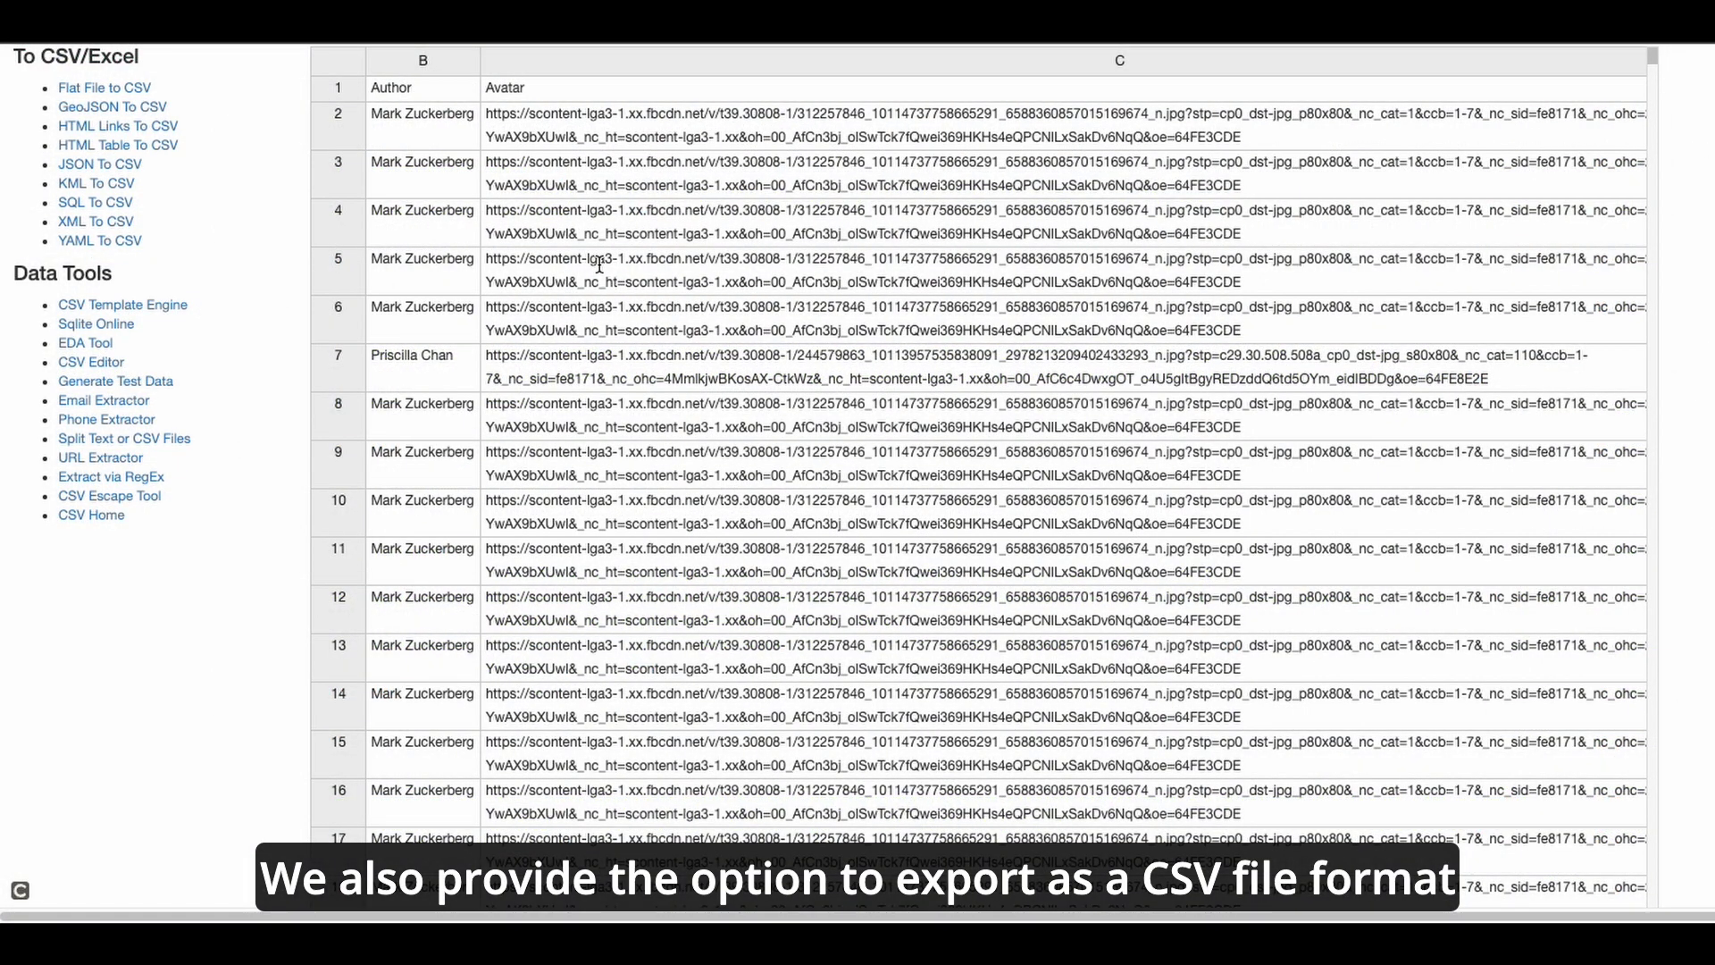
scroll(599, 265, right, 2)
scroll(599, 265, right, 4)
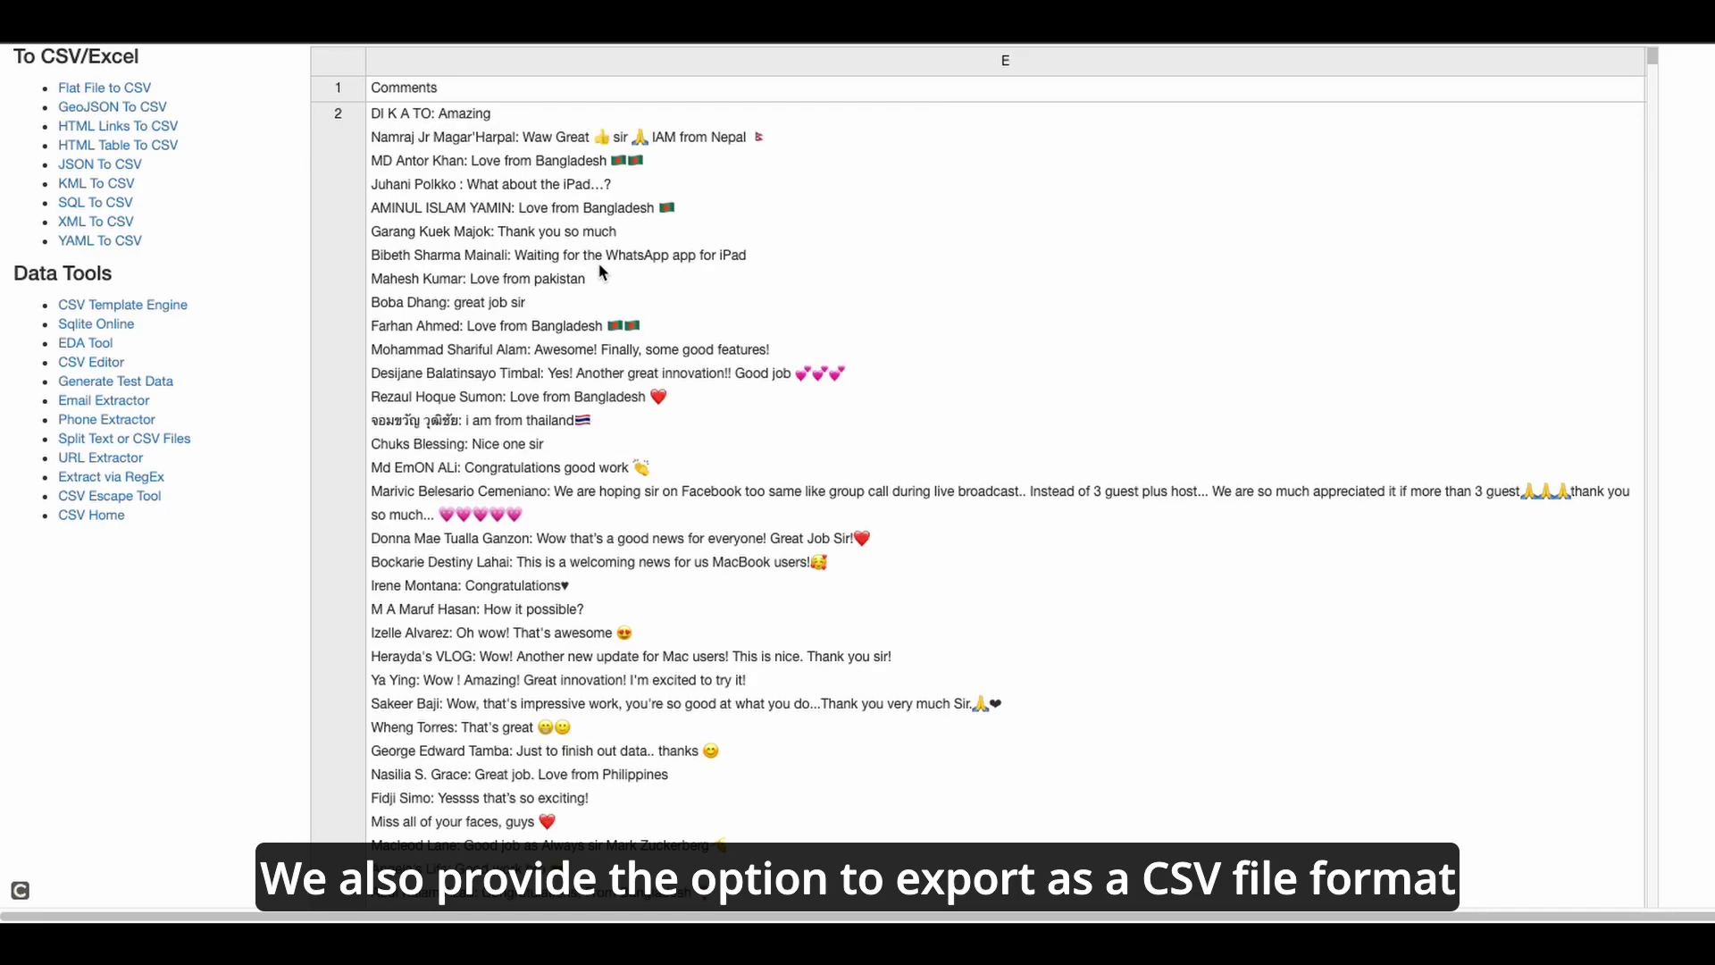
scroll(599, 266, right, 4)
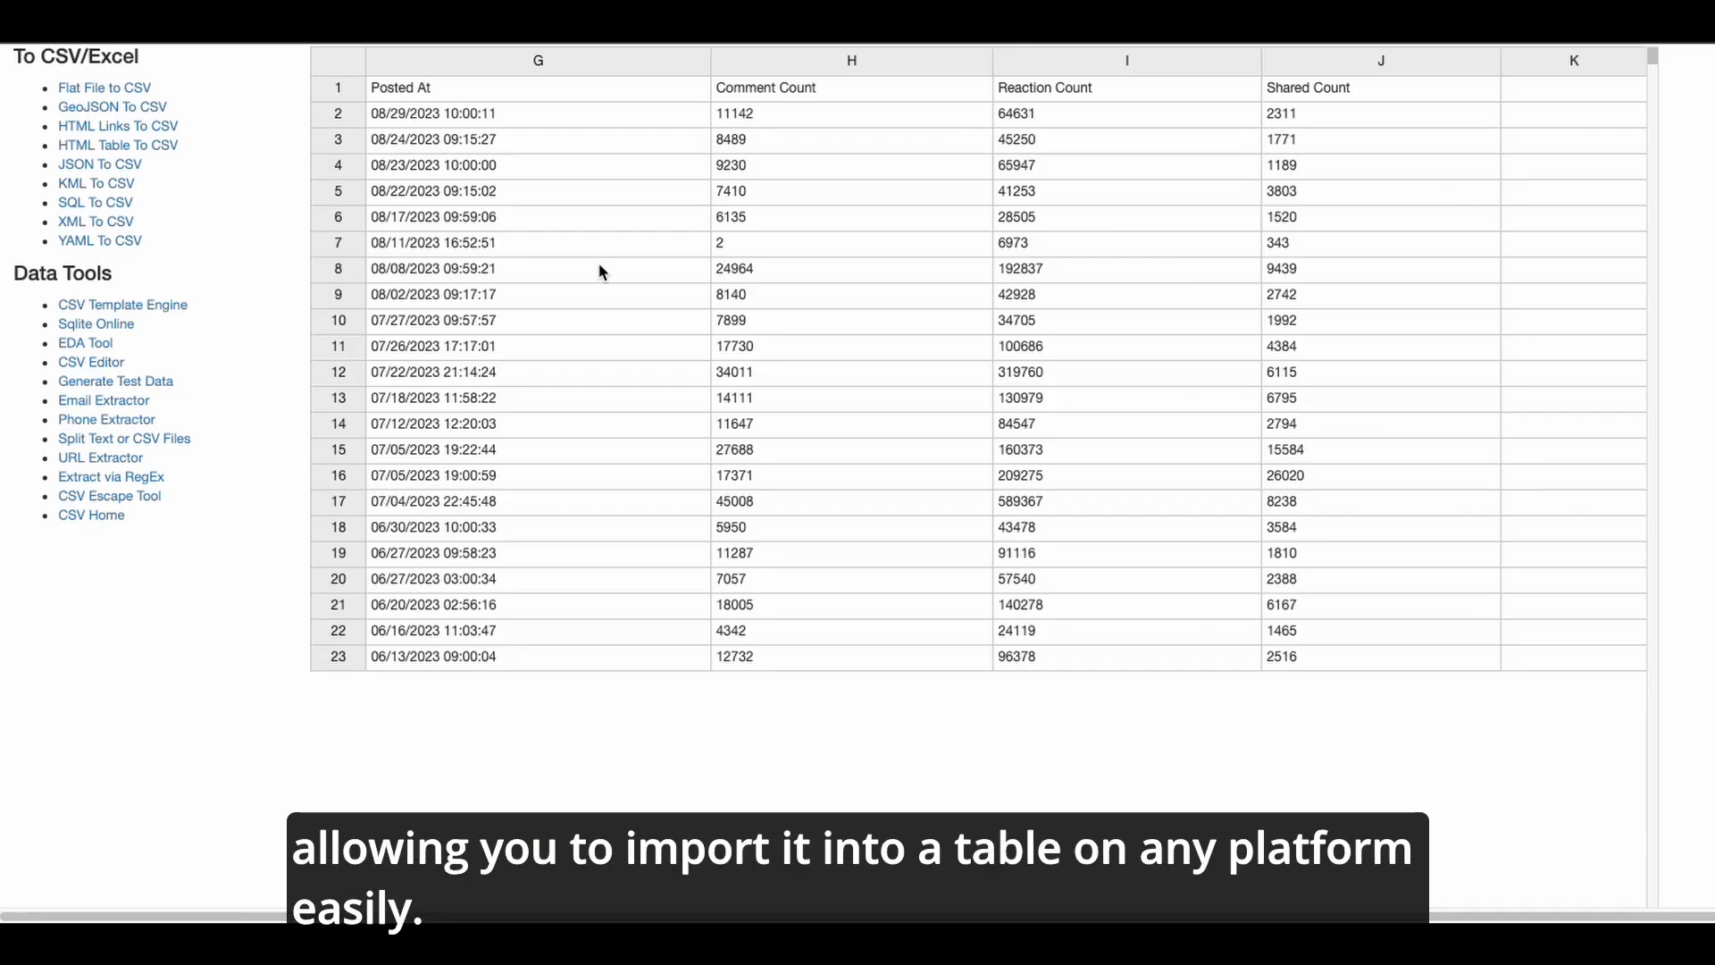
scroll(599, 268, left, 3)
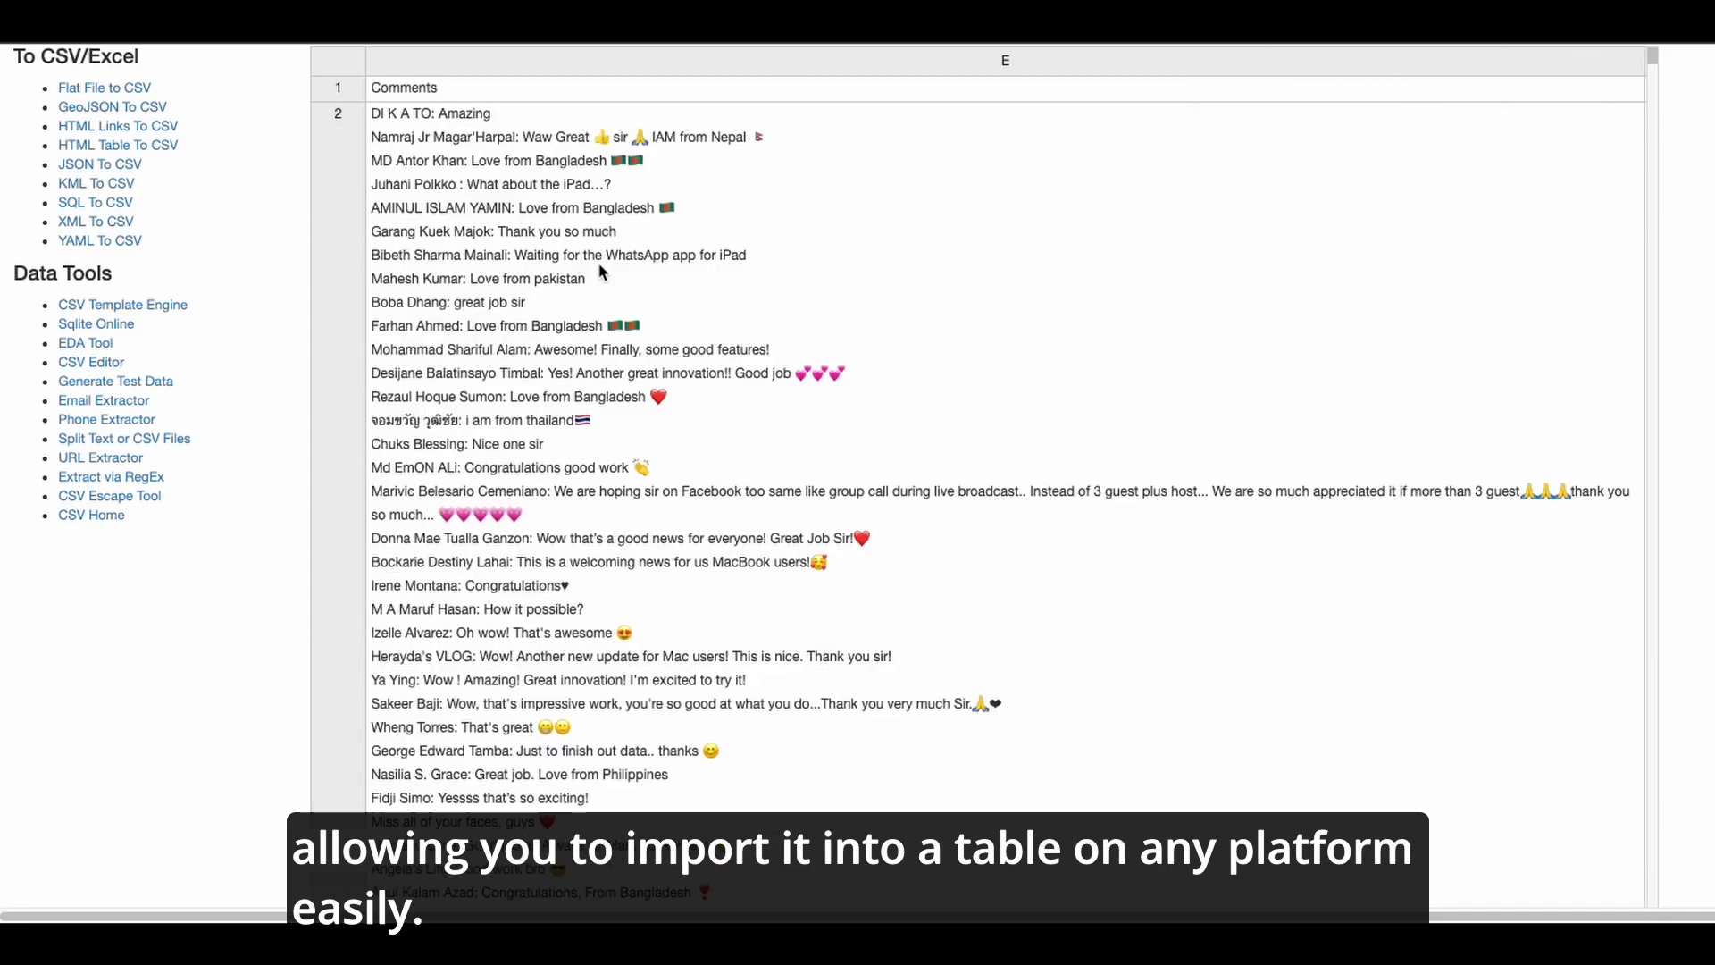
scroll(600, 265, left, 4)
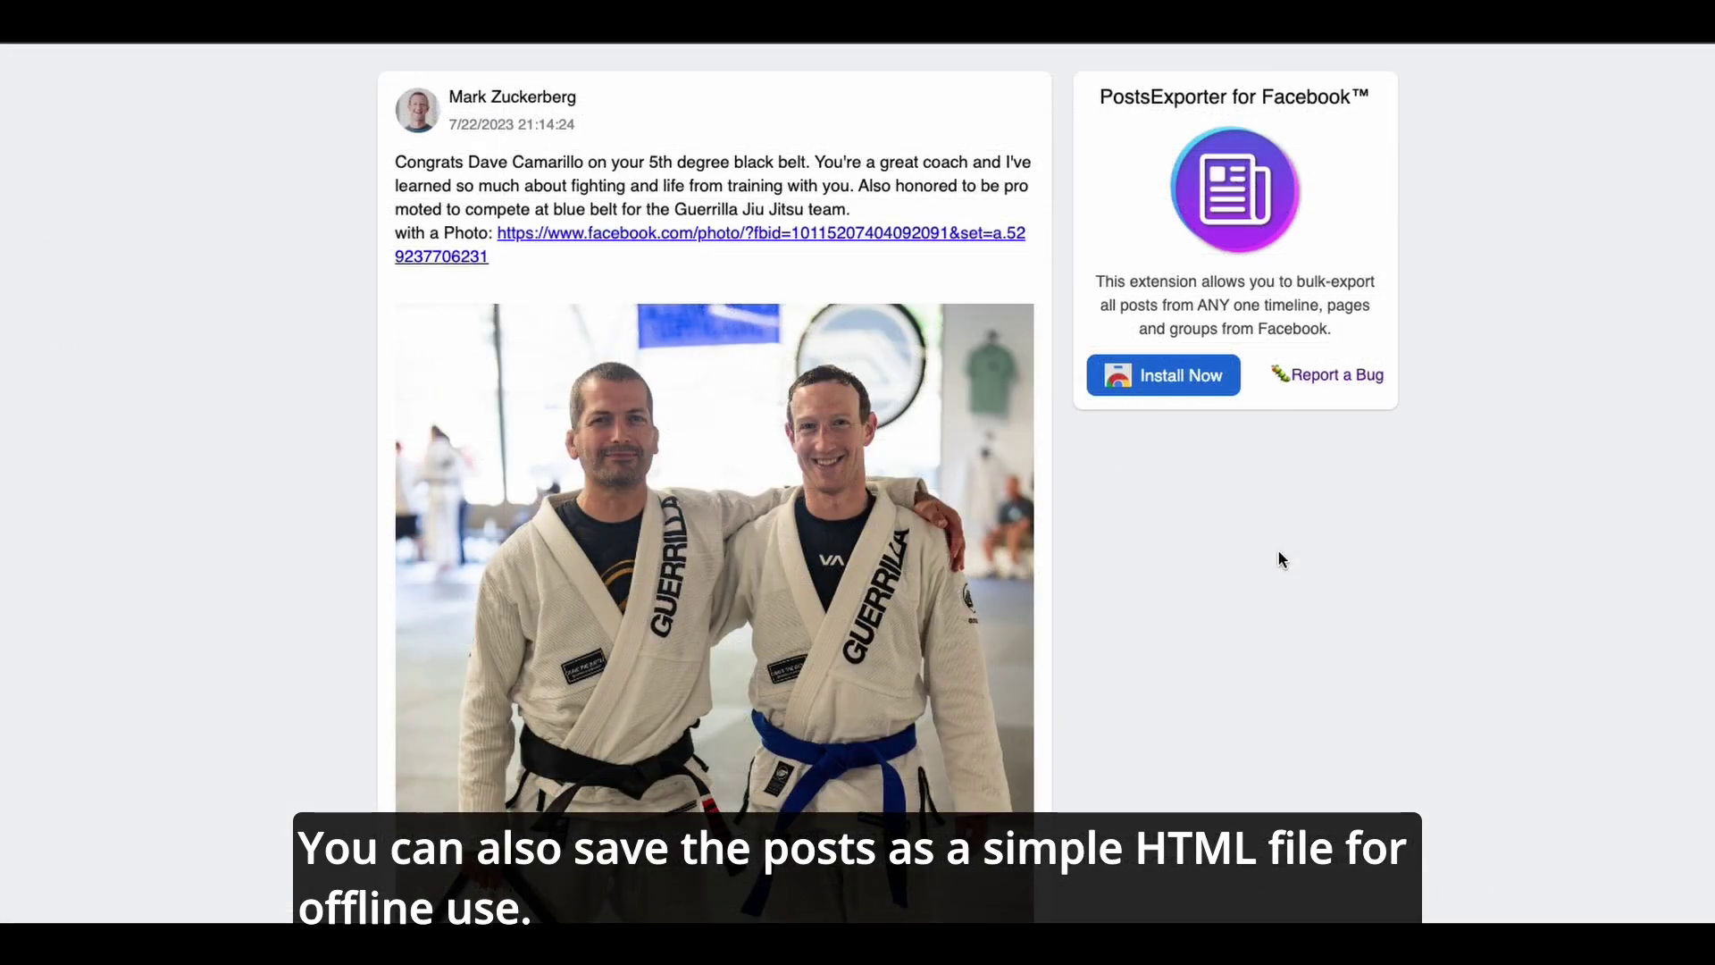
scroll(1278, 552, down, 15)
scroll(1279, 551, down, 7)
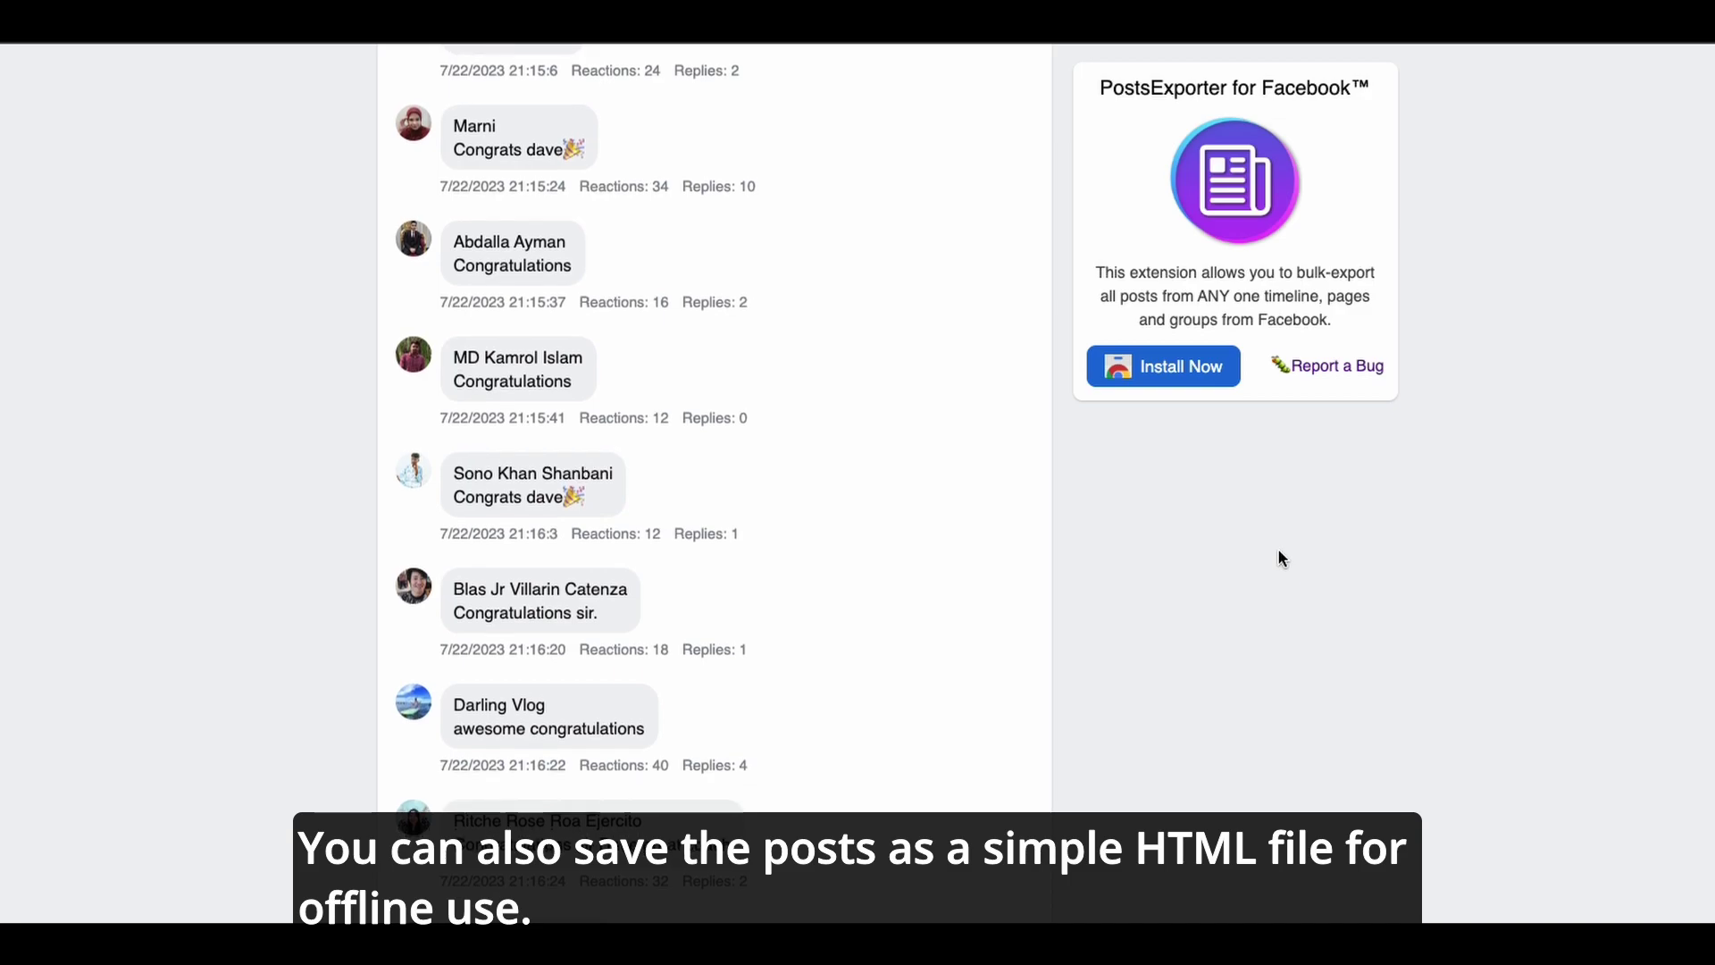
scroll(1279, 554, down, 10)
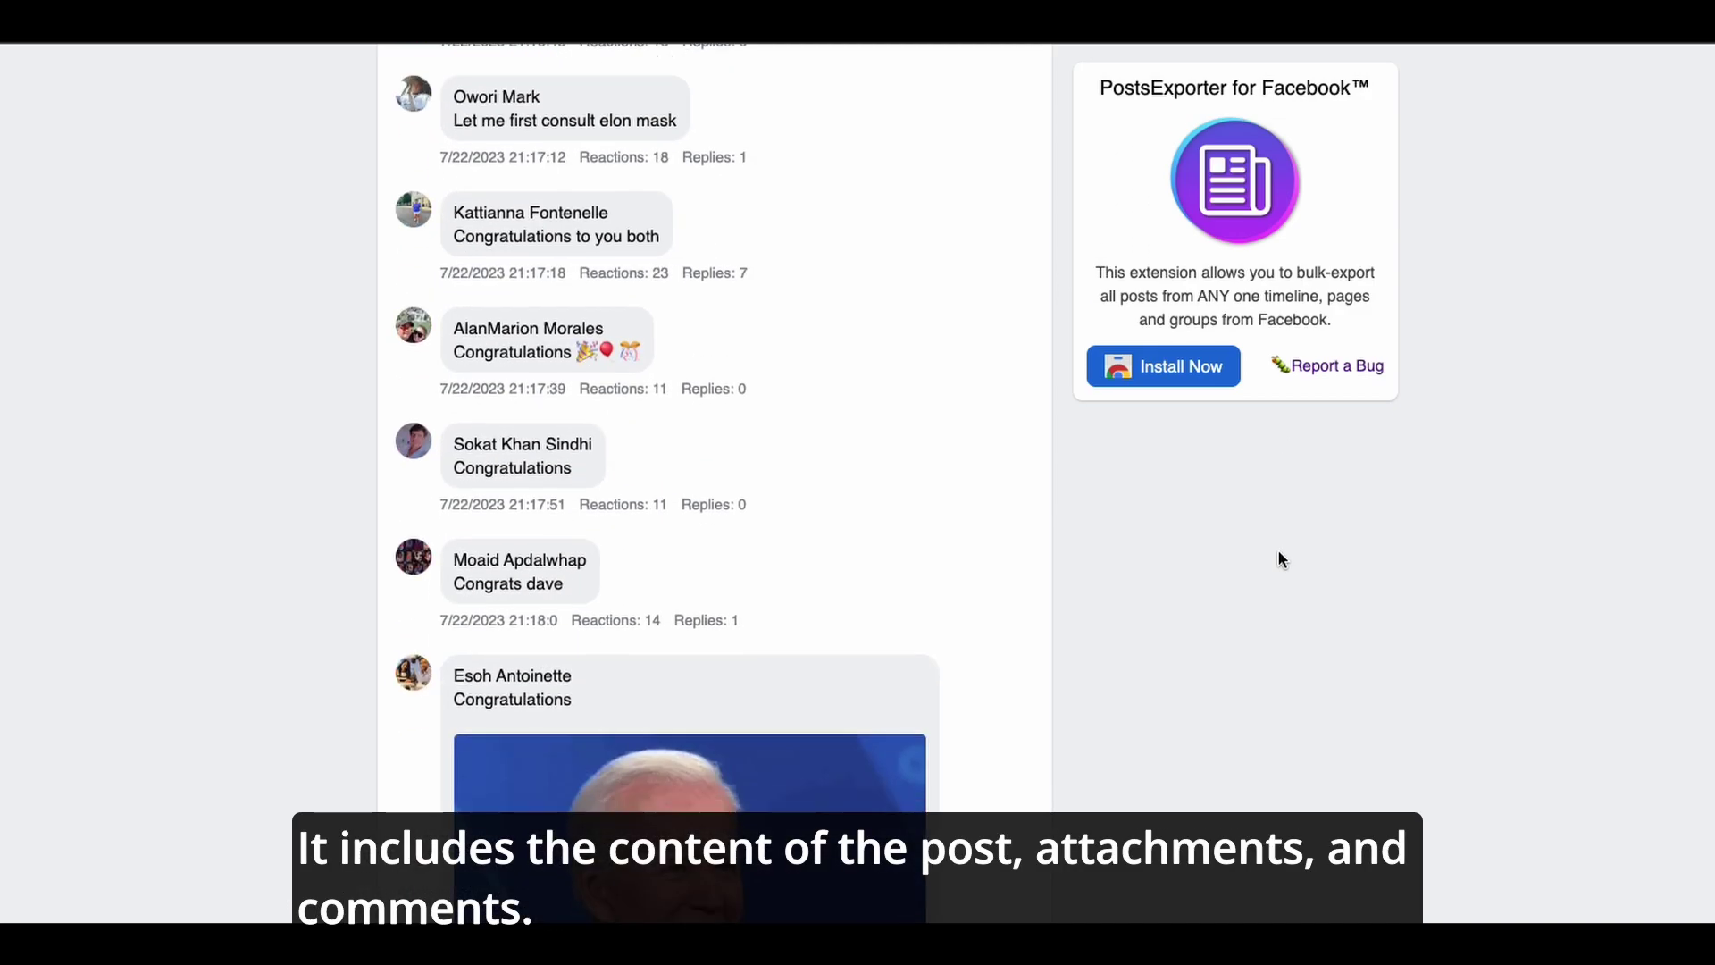
scroll(1279, 558, down, 12)
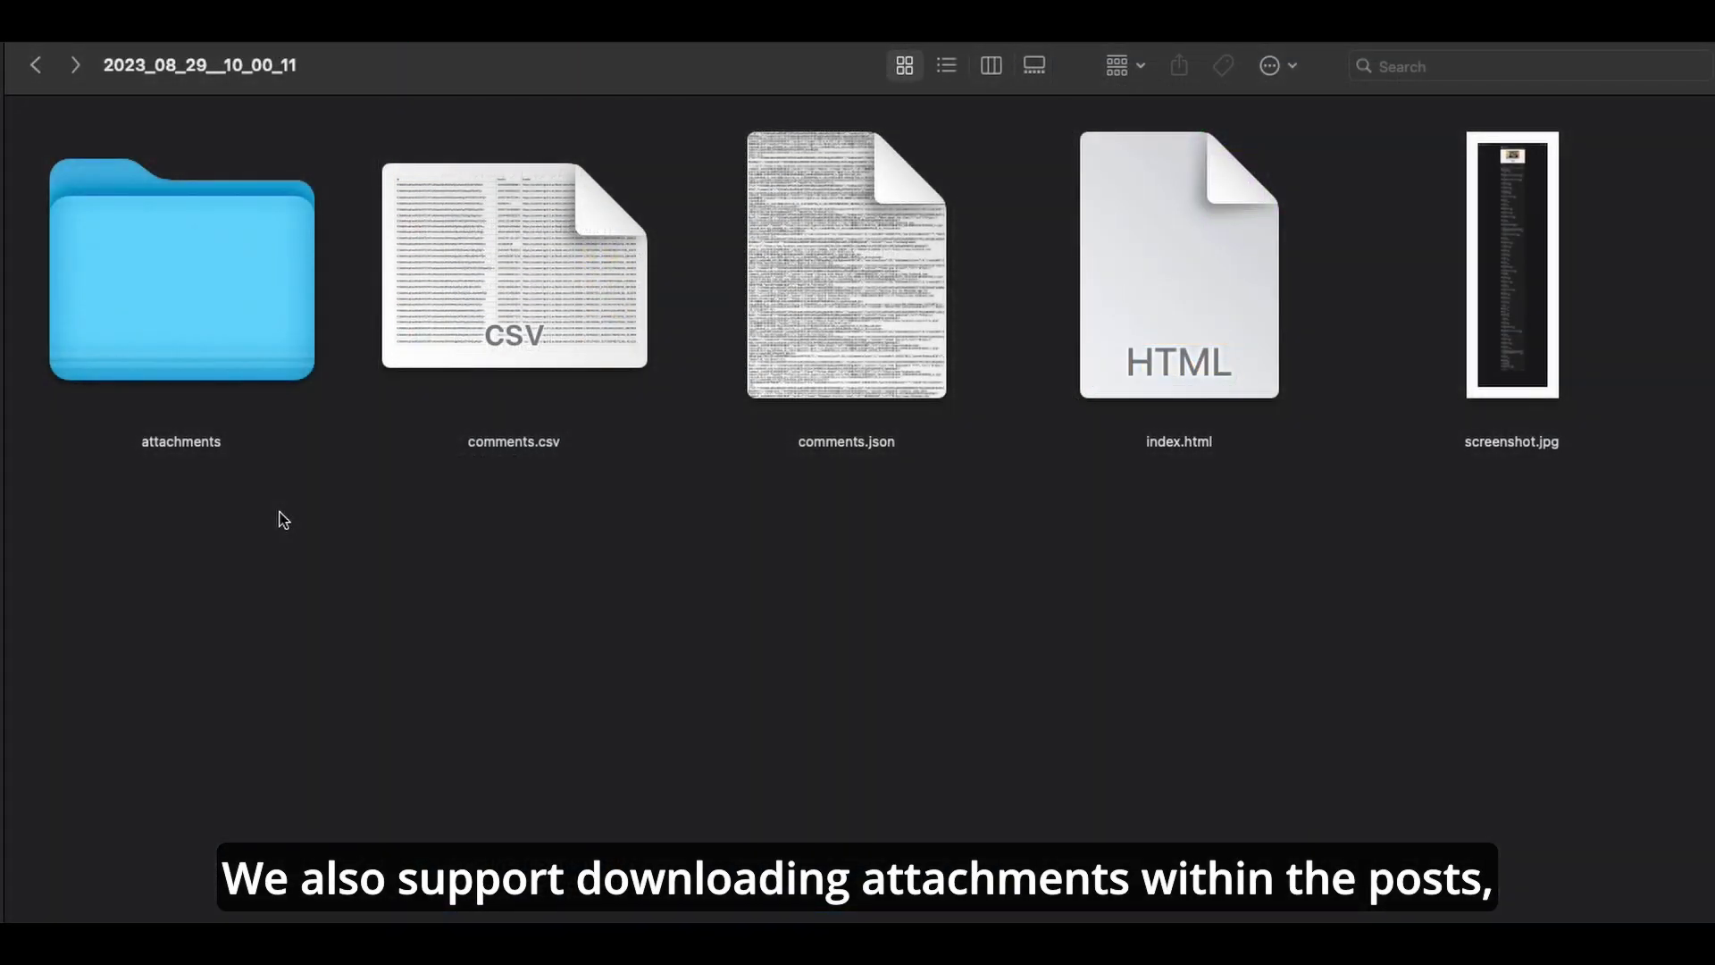
Open the attachments folder of the post export
double_click(215, 293)
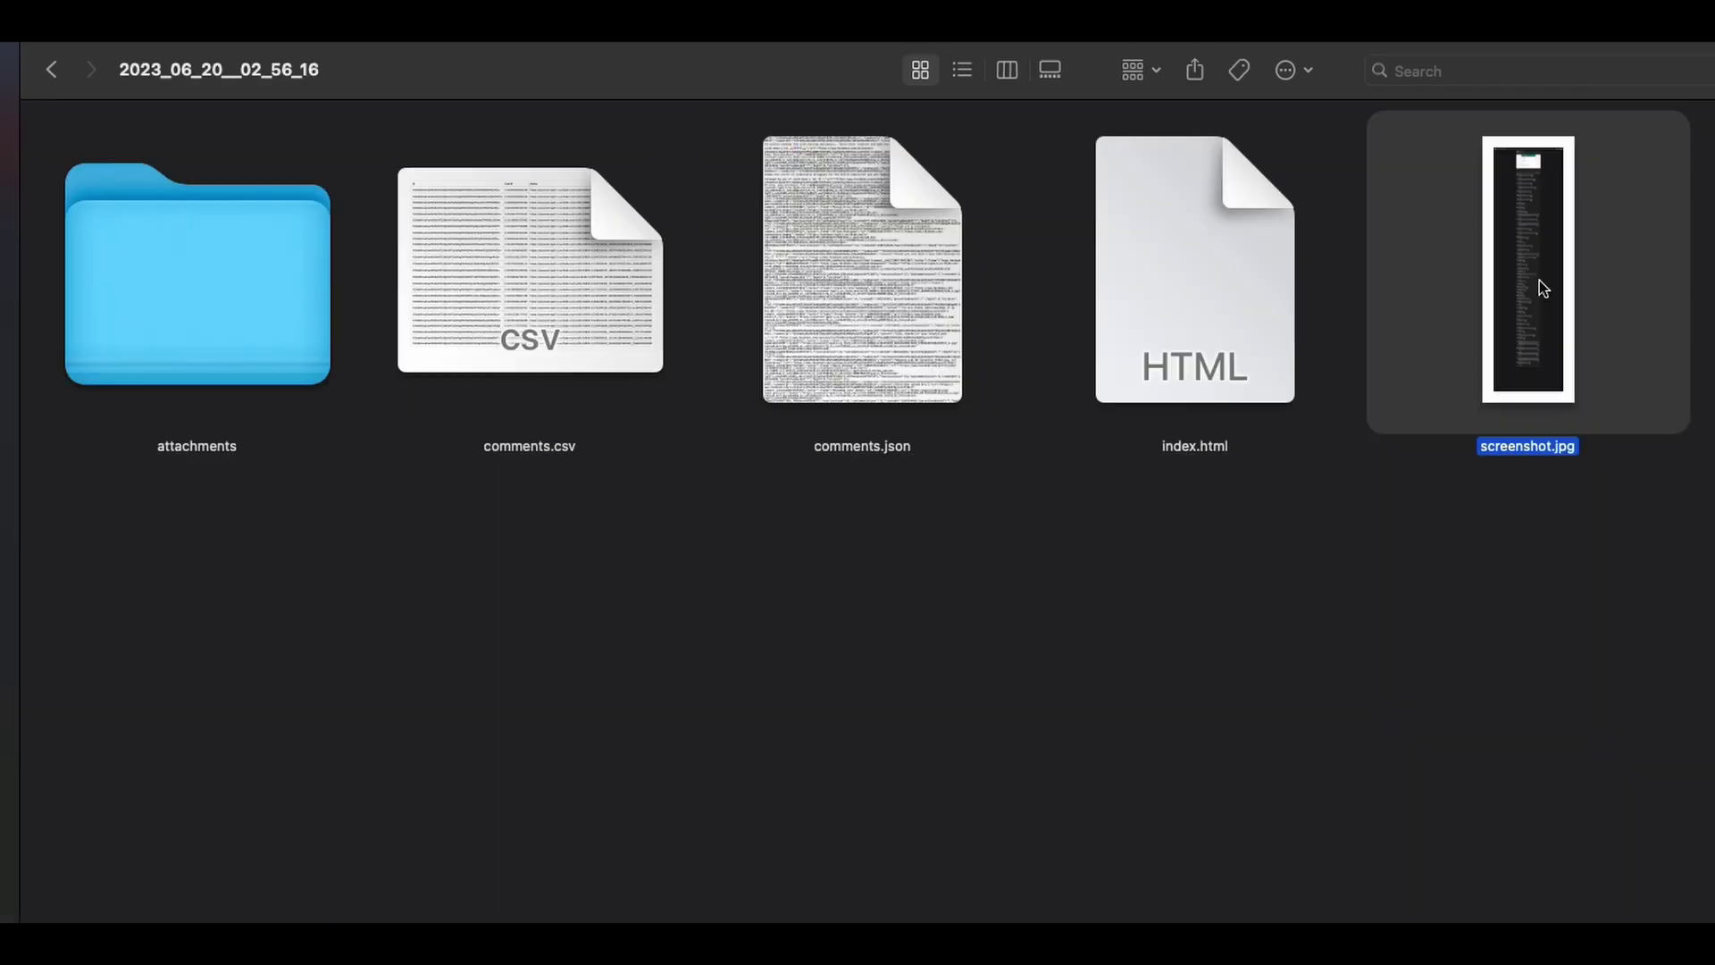
double_click(1539, 287)
scroll(1704, 547, down, 20)
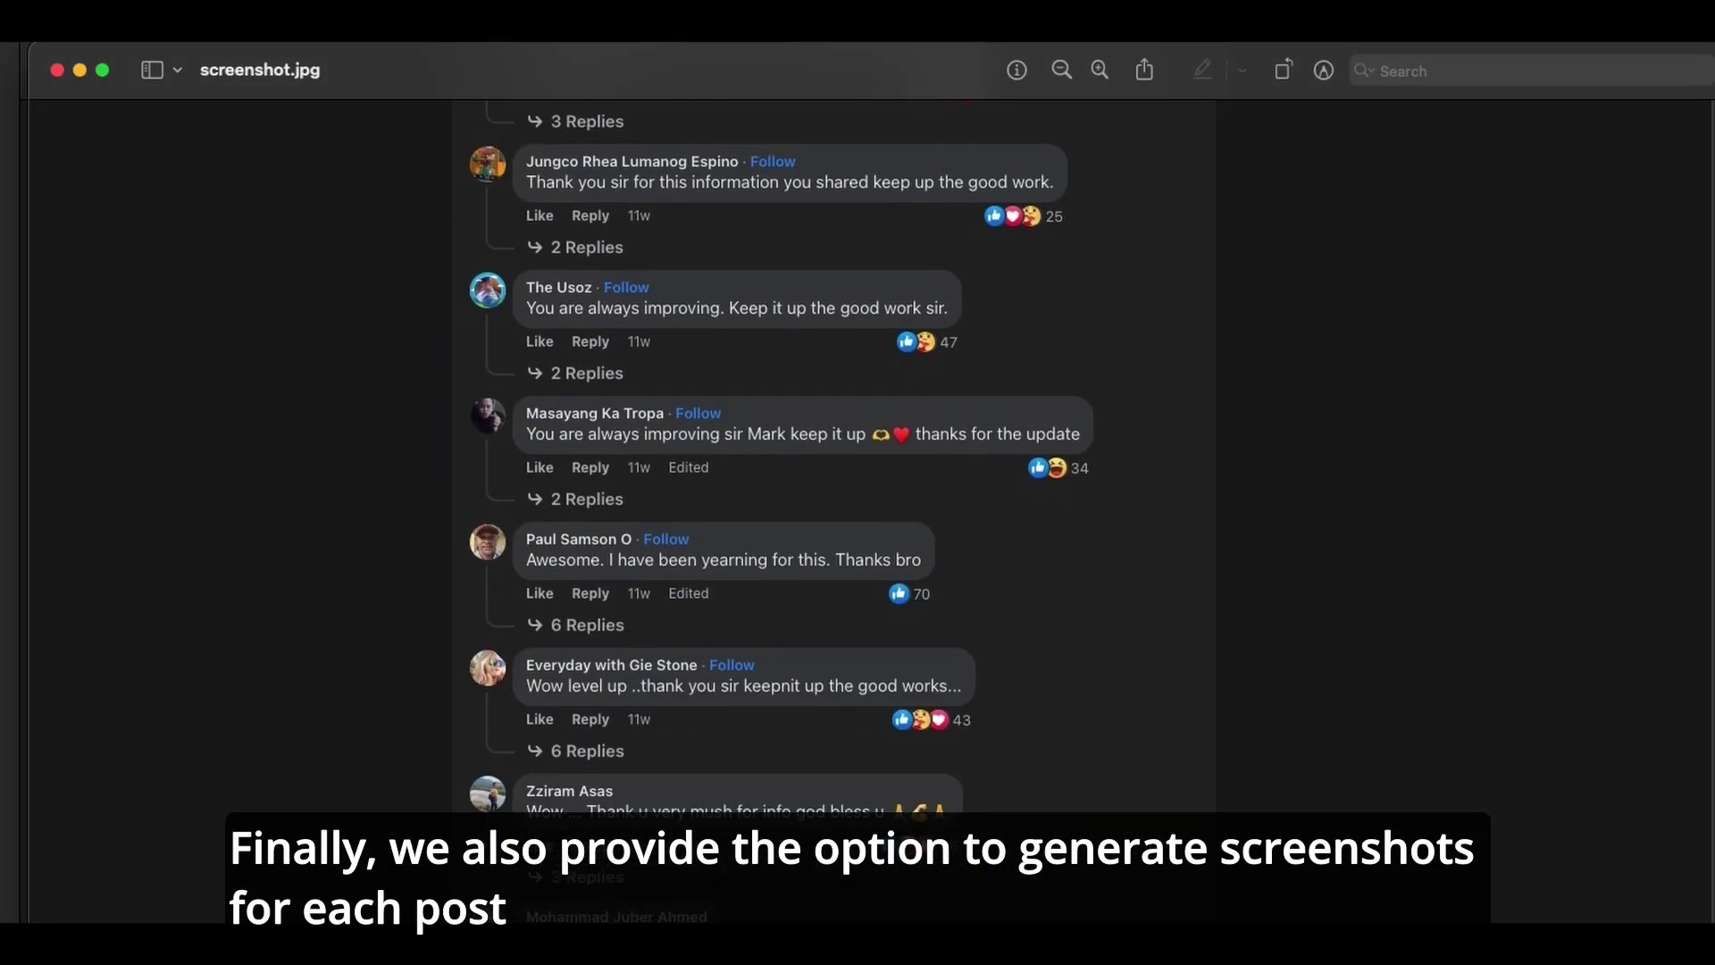
scroll(1704, 547, down, 20)
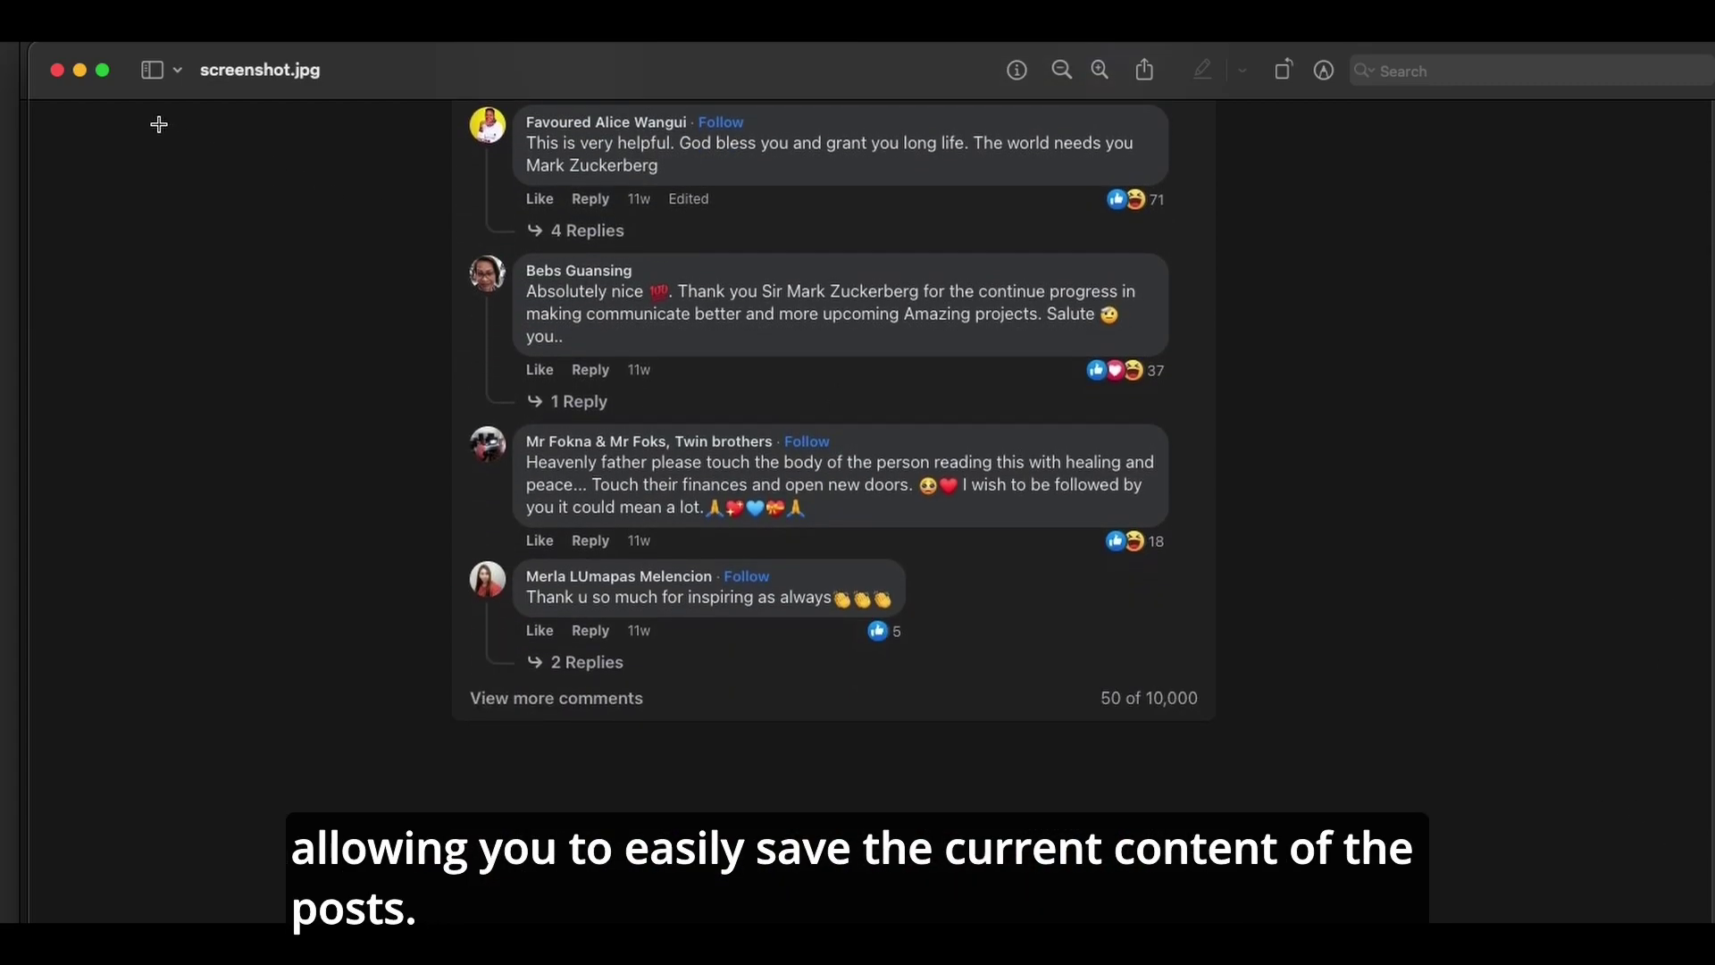
click(56, 70)
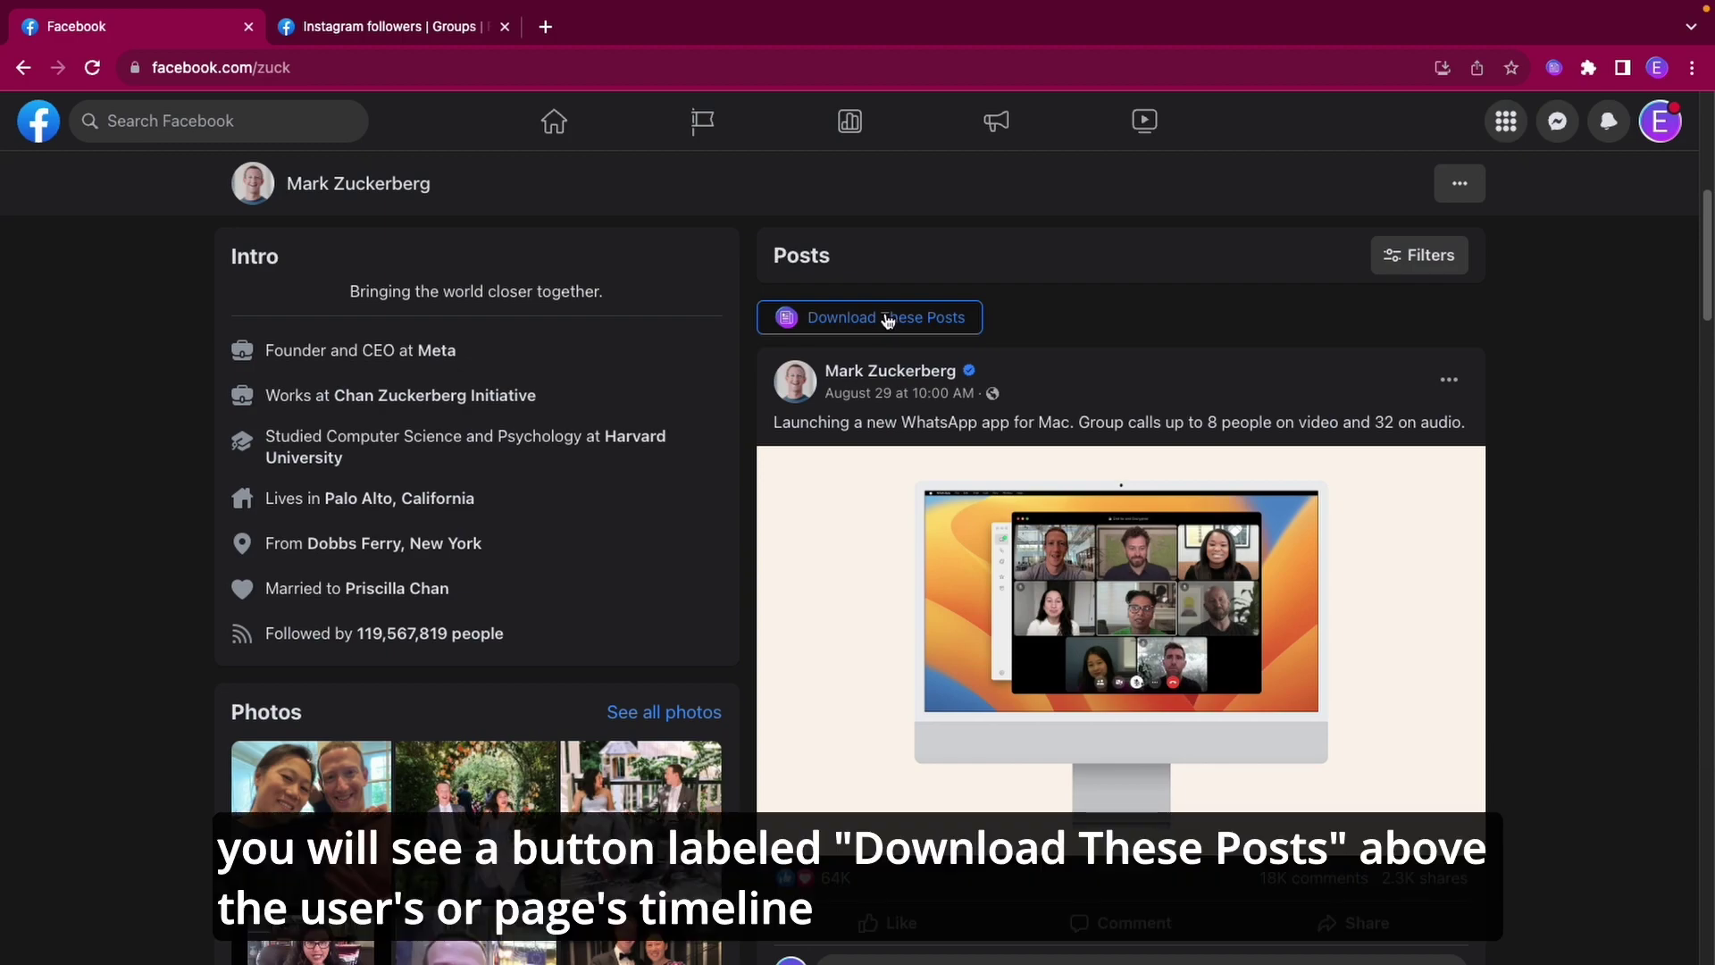
Check the group page's Download These Posts button, then open export options on the profile page
click(355, 28)
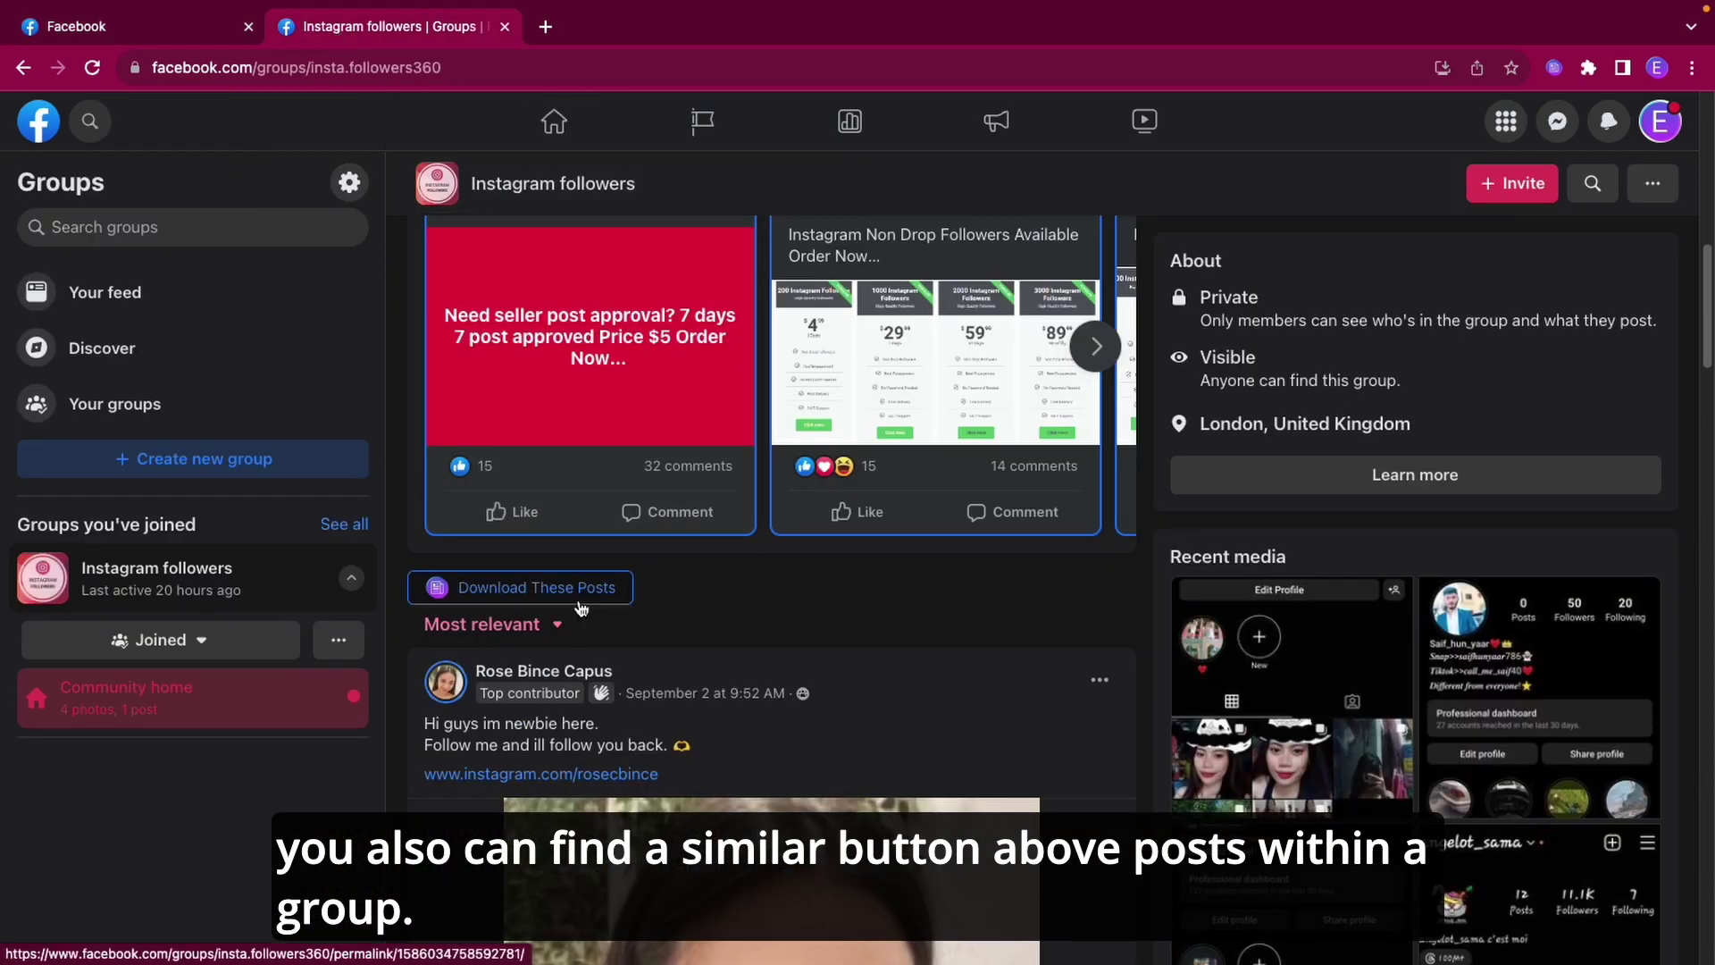
scroll(580, 608, up, 1)
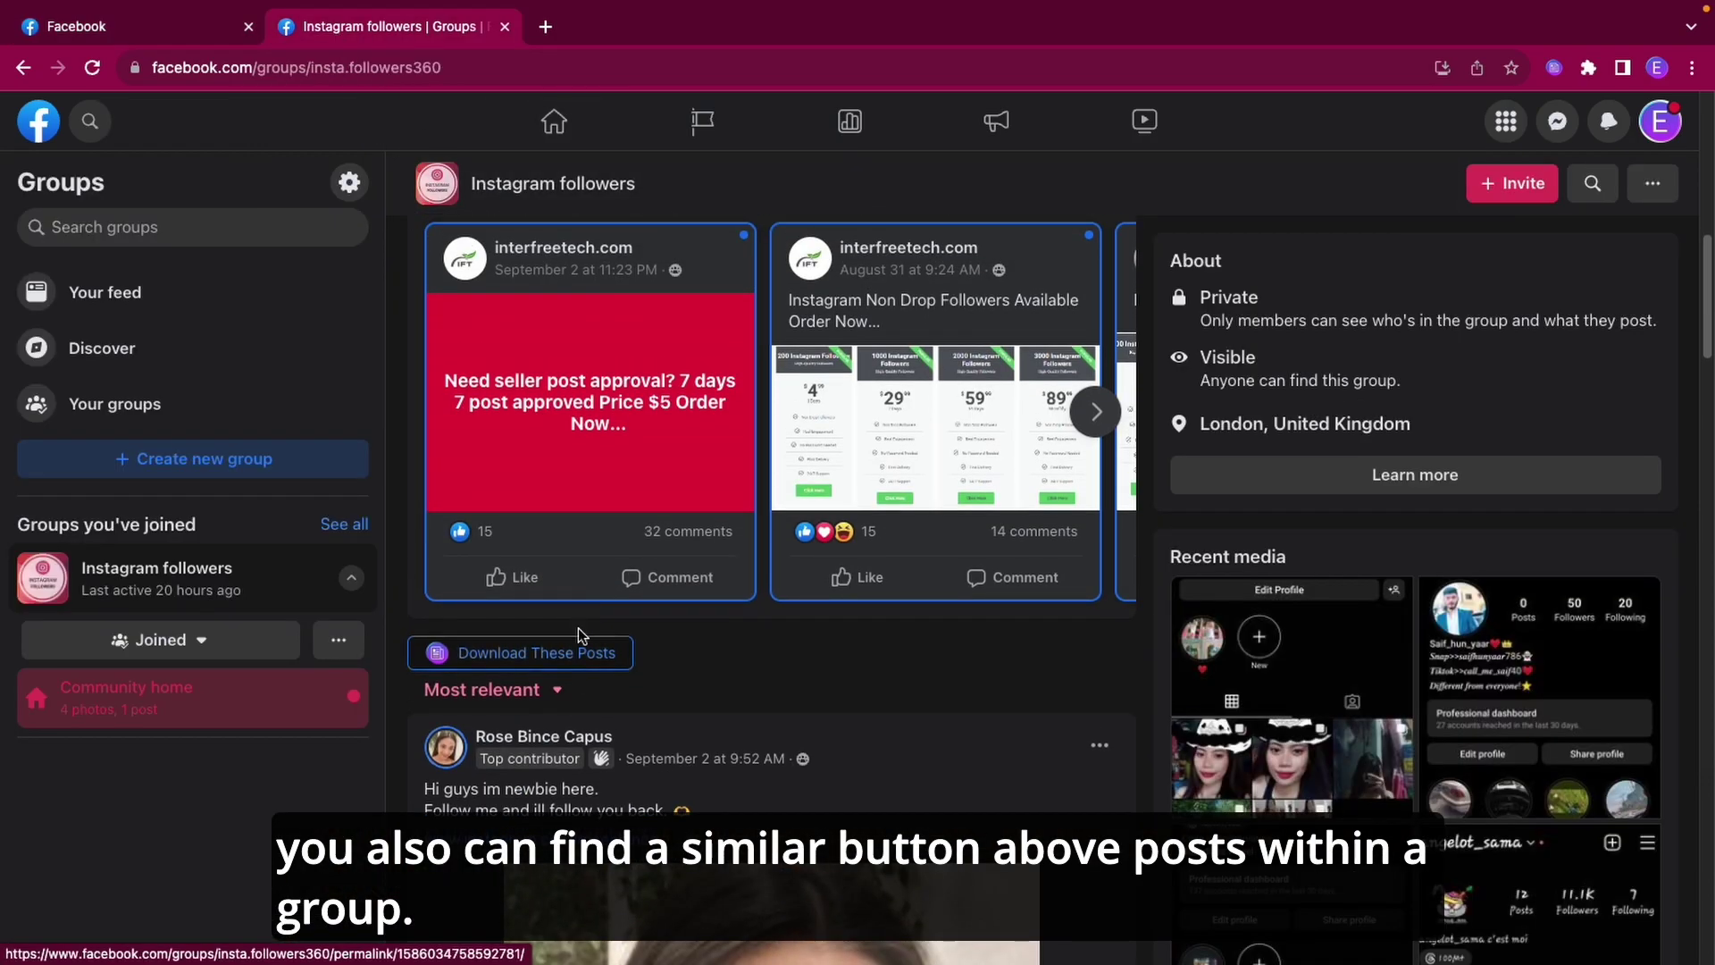
click(205, 38)
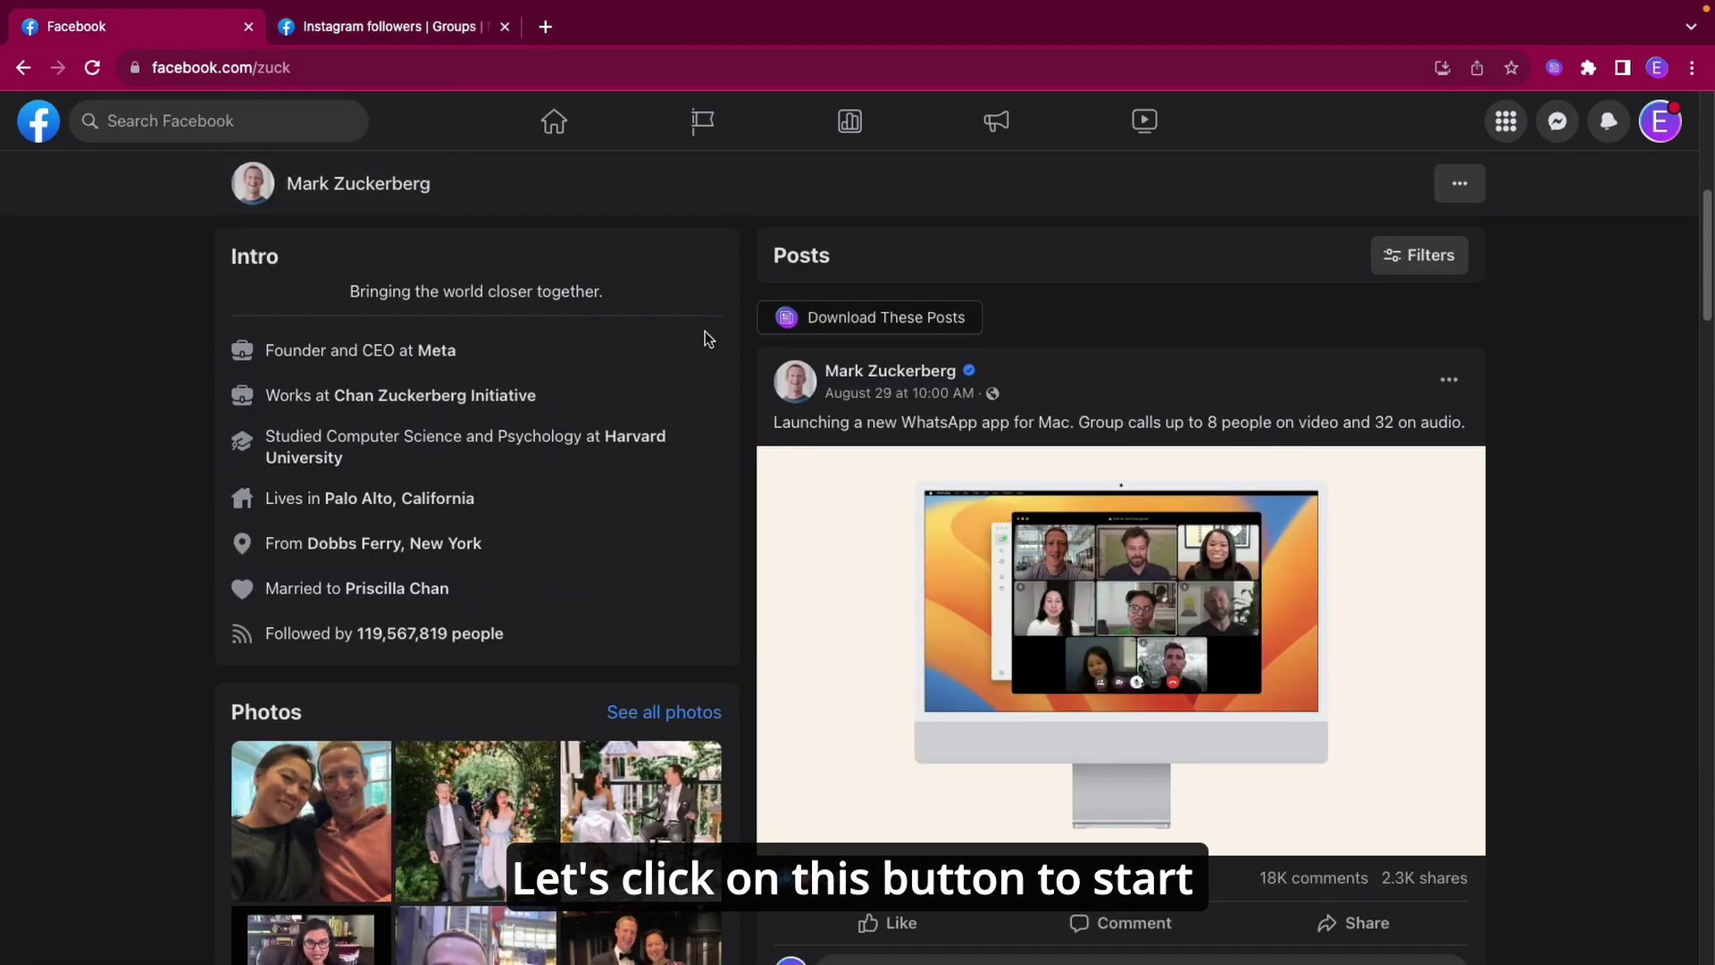
click(804, 319)
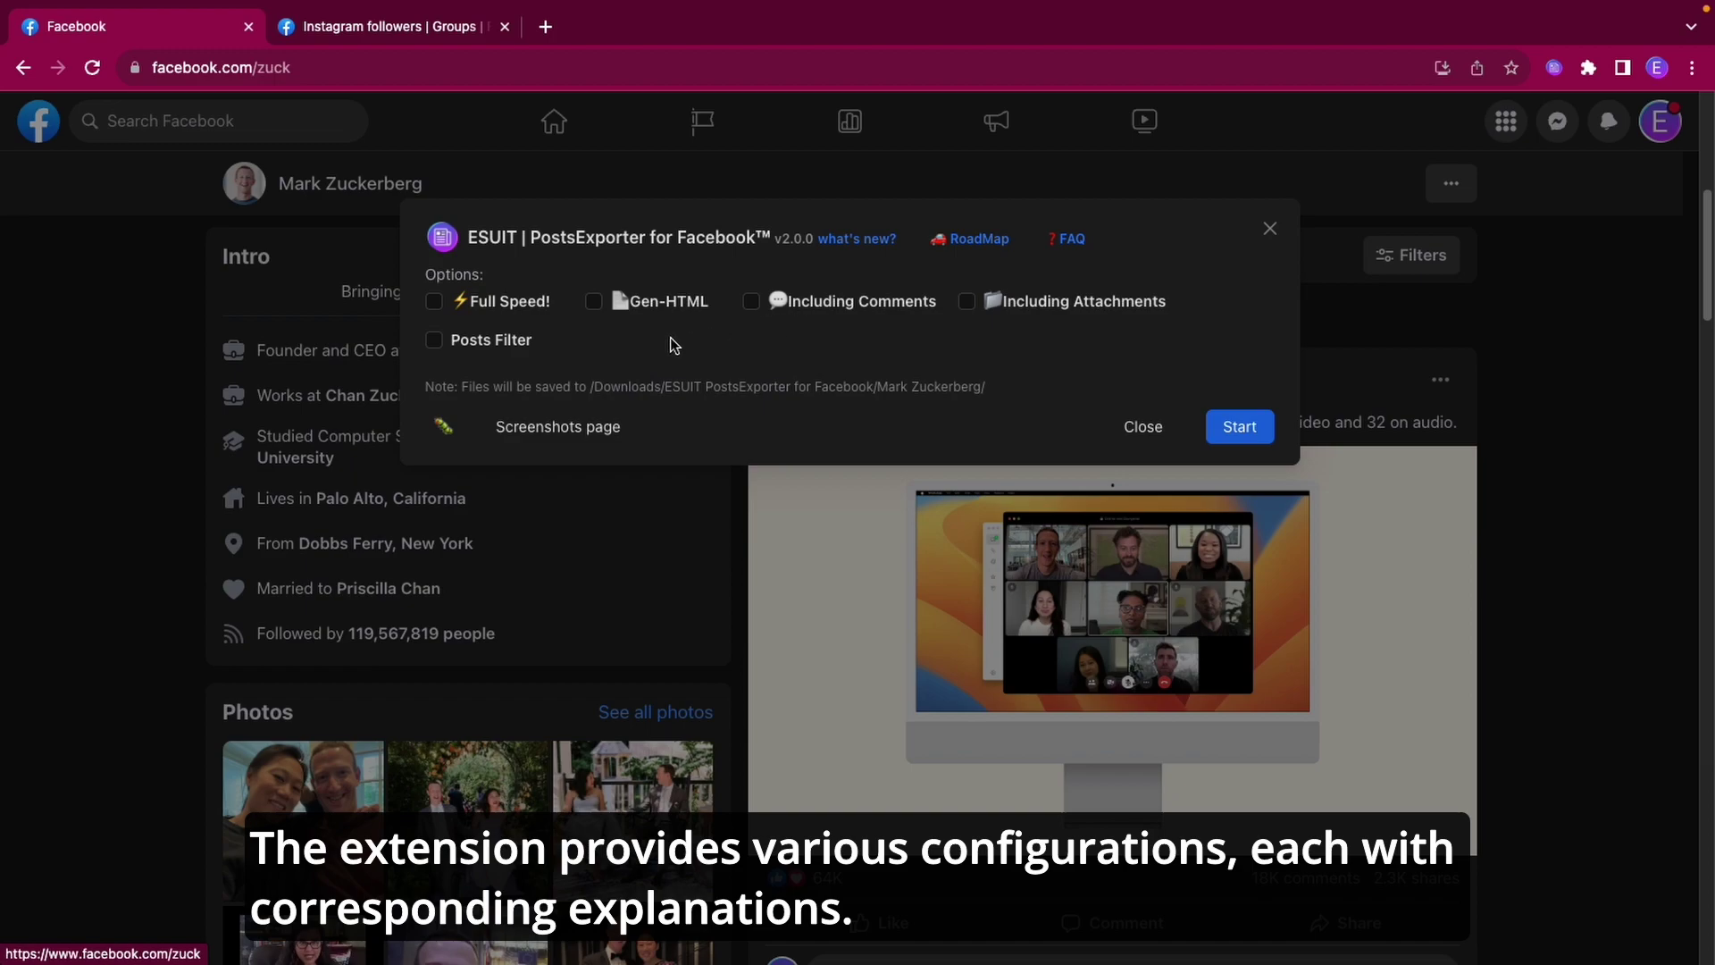
Turn on Full Speed!, Gen-HTML, Including Comments and Including Attachments
mouse_move(686, 313)
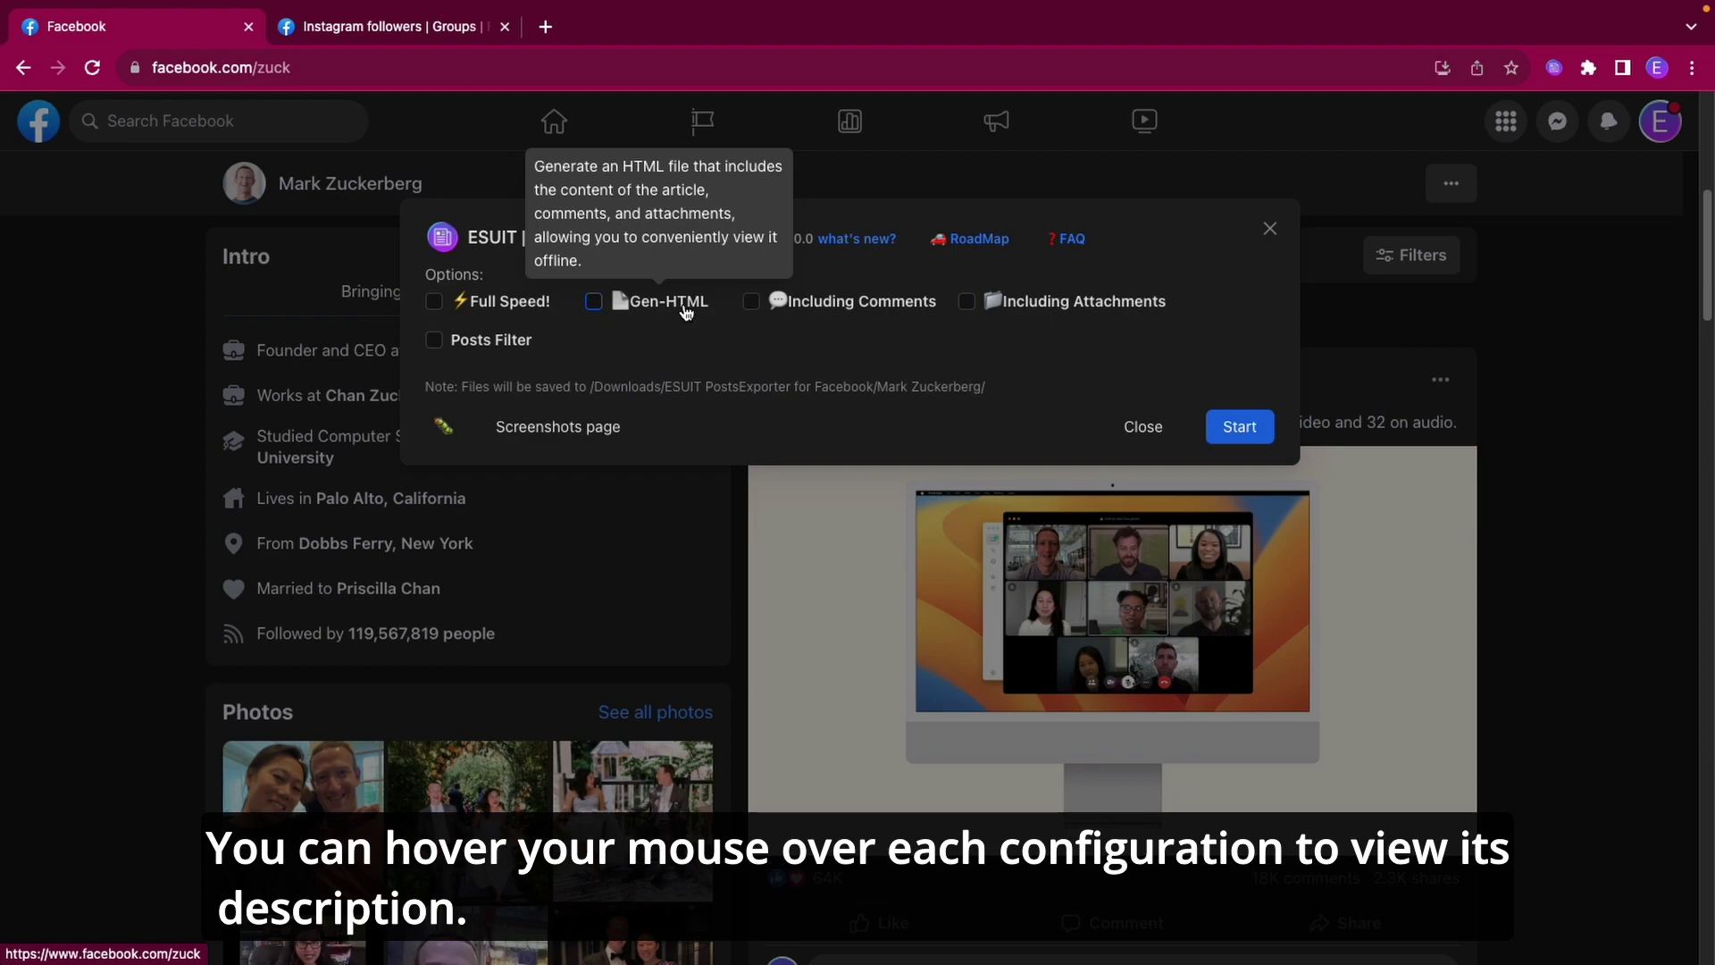
mouse_move(862, 313)
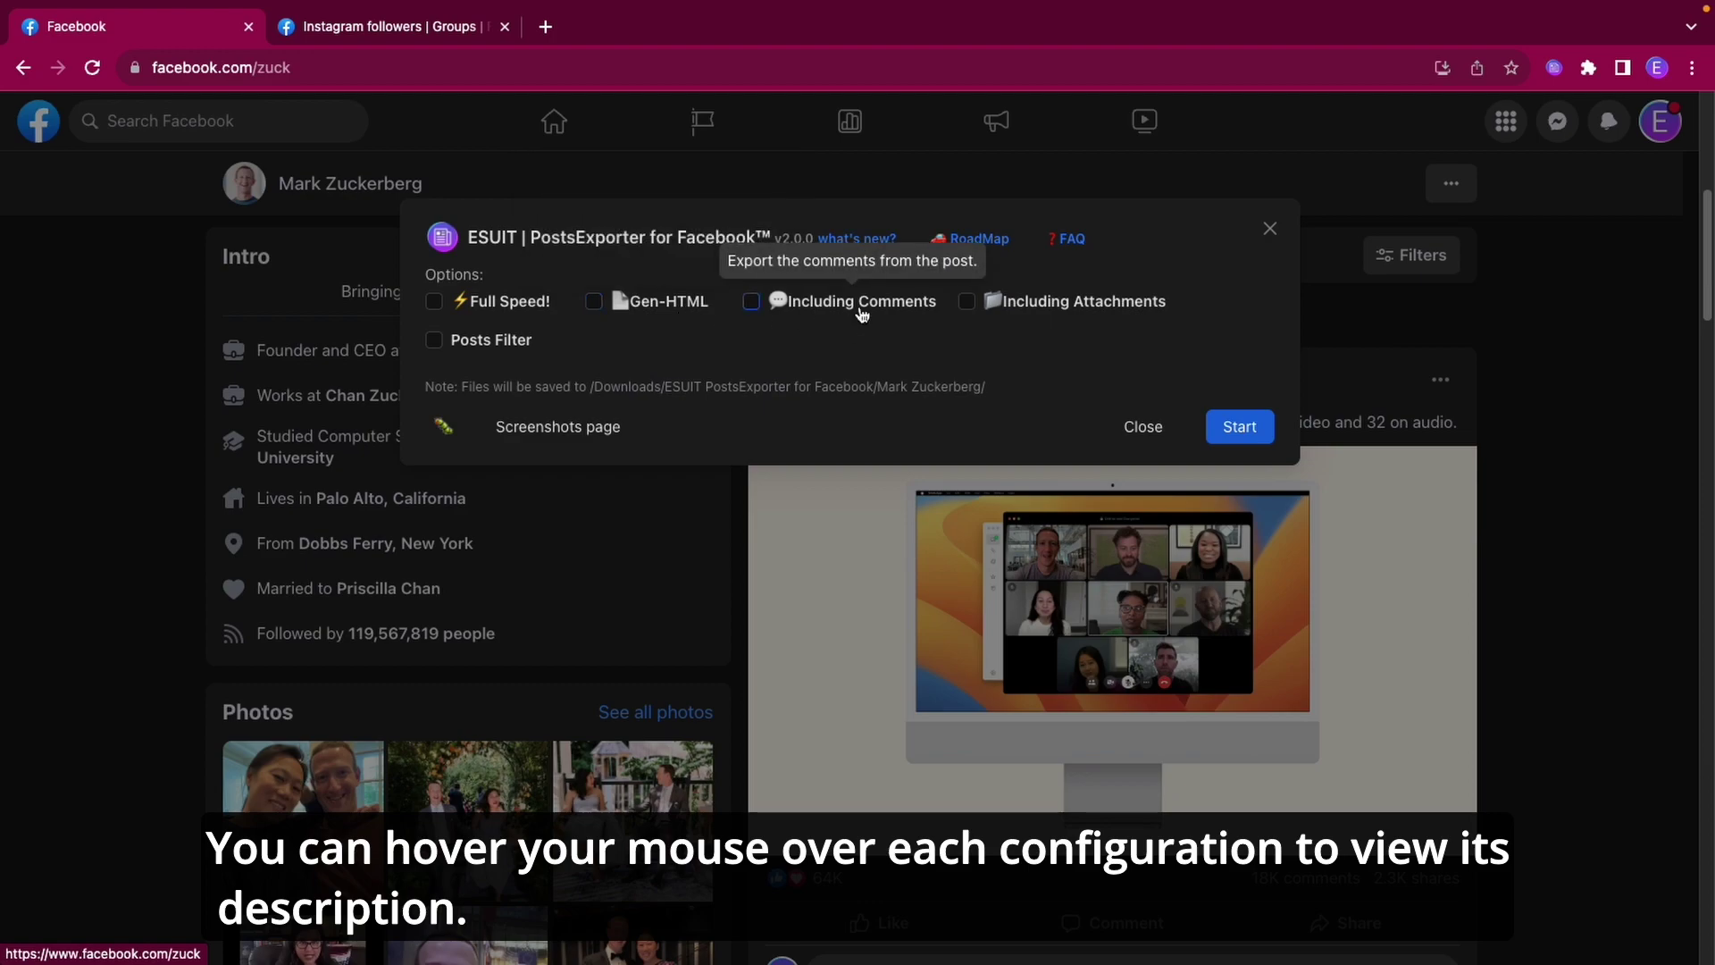
click(500, 303)
click(697, 308)
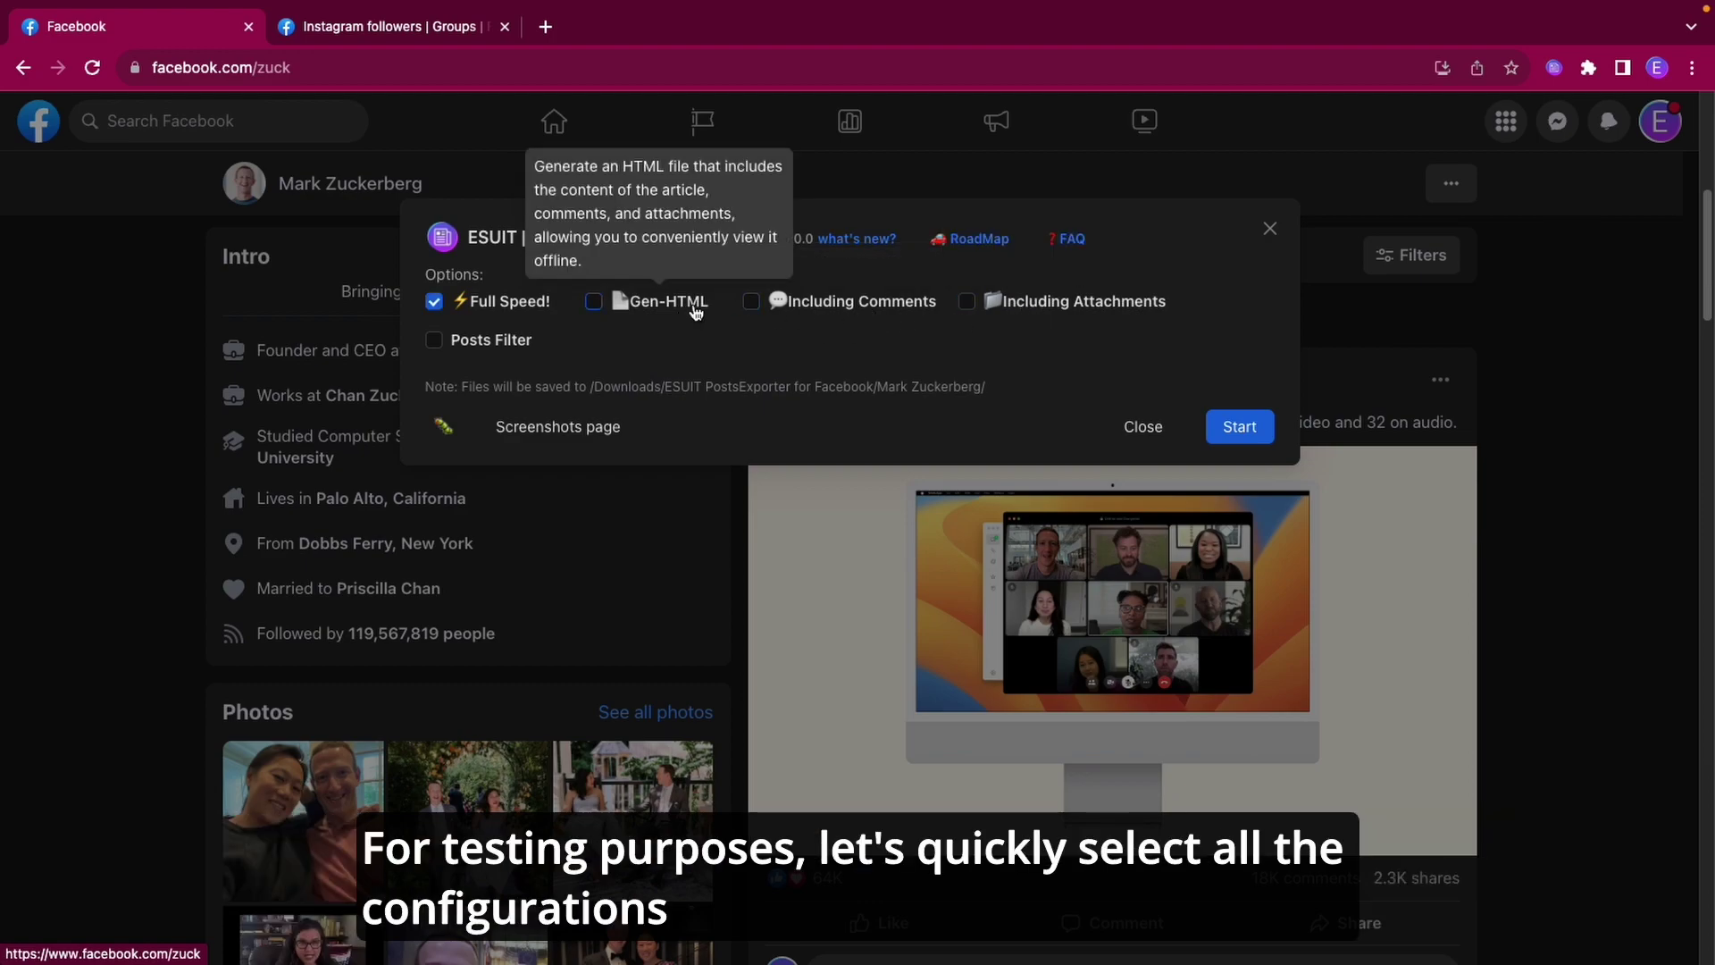
click(837, 308)
click(1027, 302)
Enable Posts Filter and JSON & CSV comment saving, limiting posts to last month (2023-07-07 to 2023-08-07)
click(496, 339)
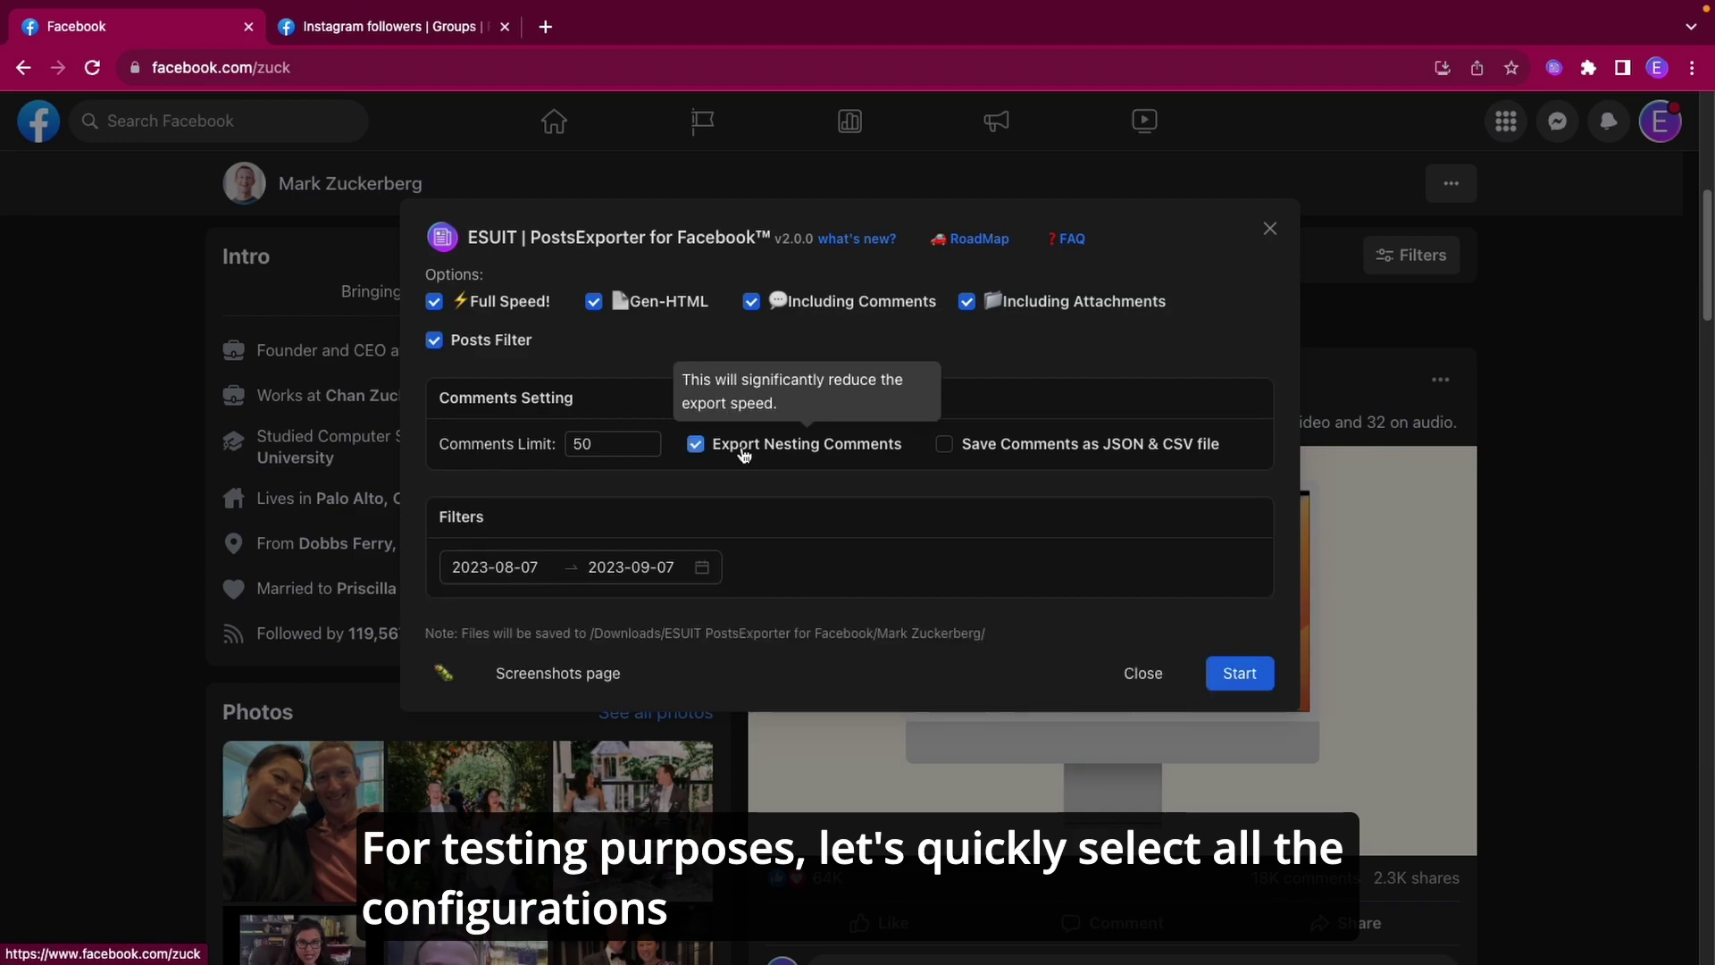
click(945, 444)
click(531, 568)
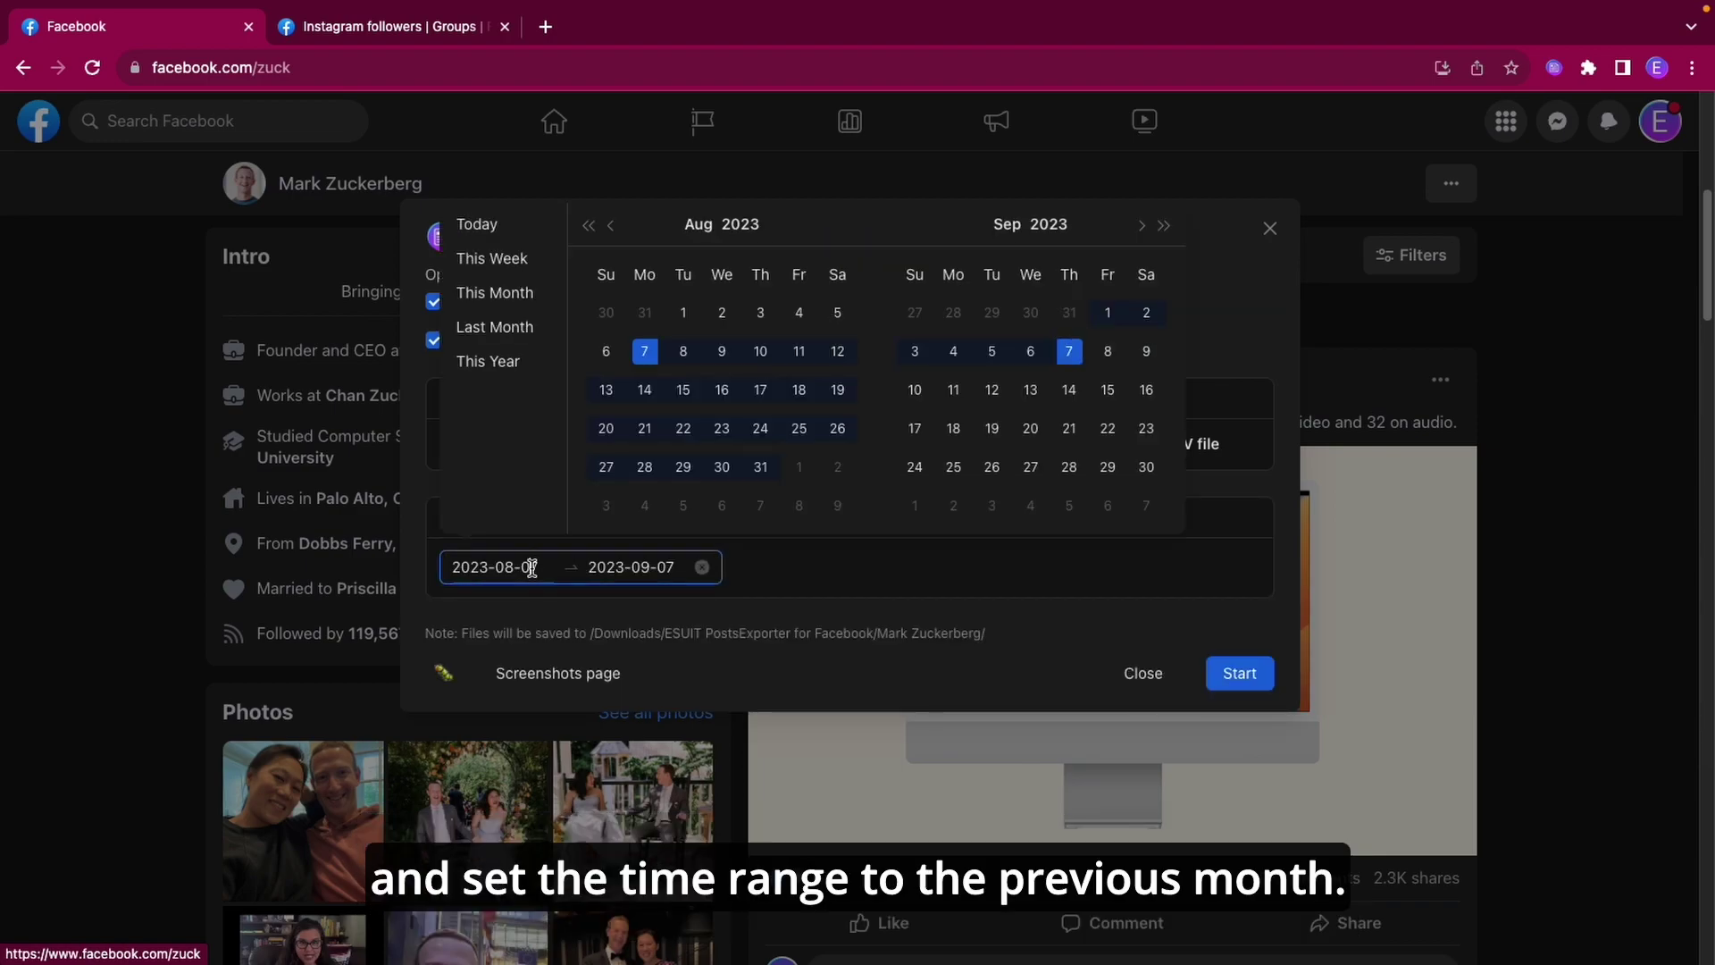
click(494, 327)
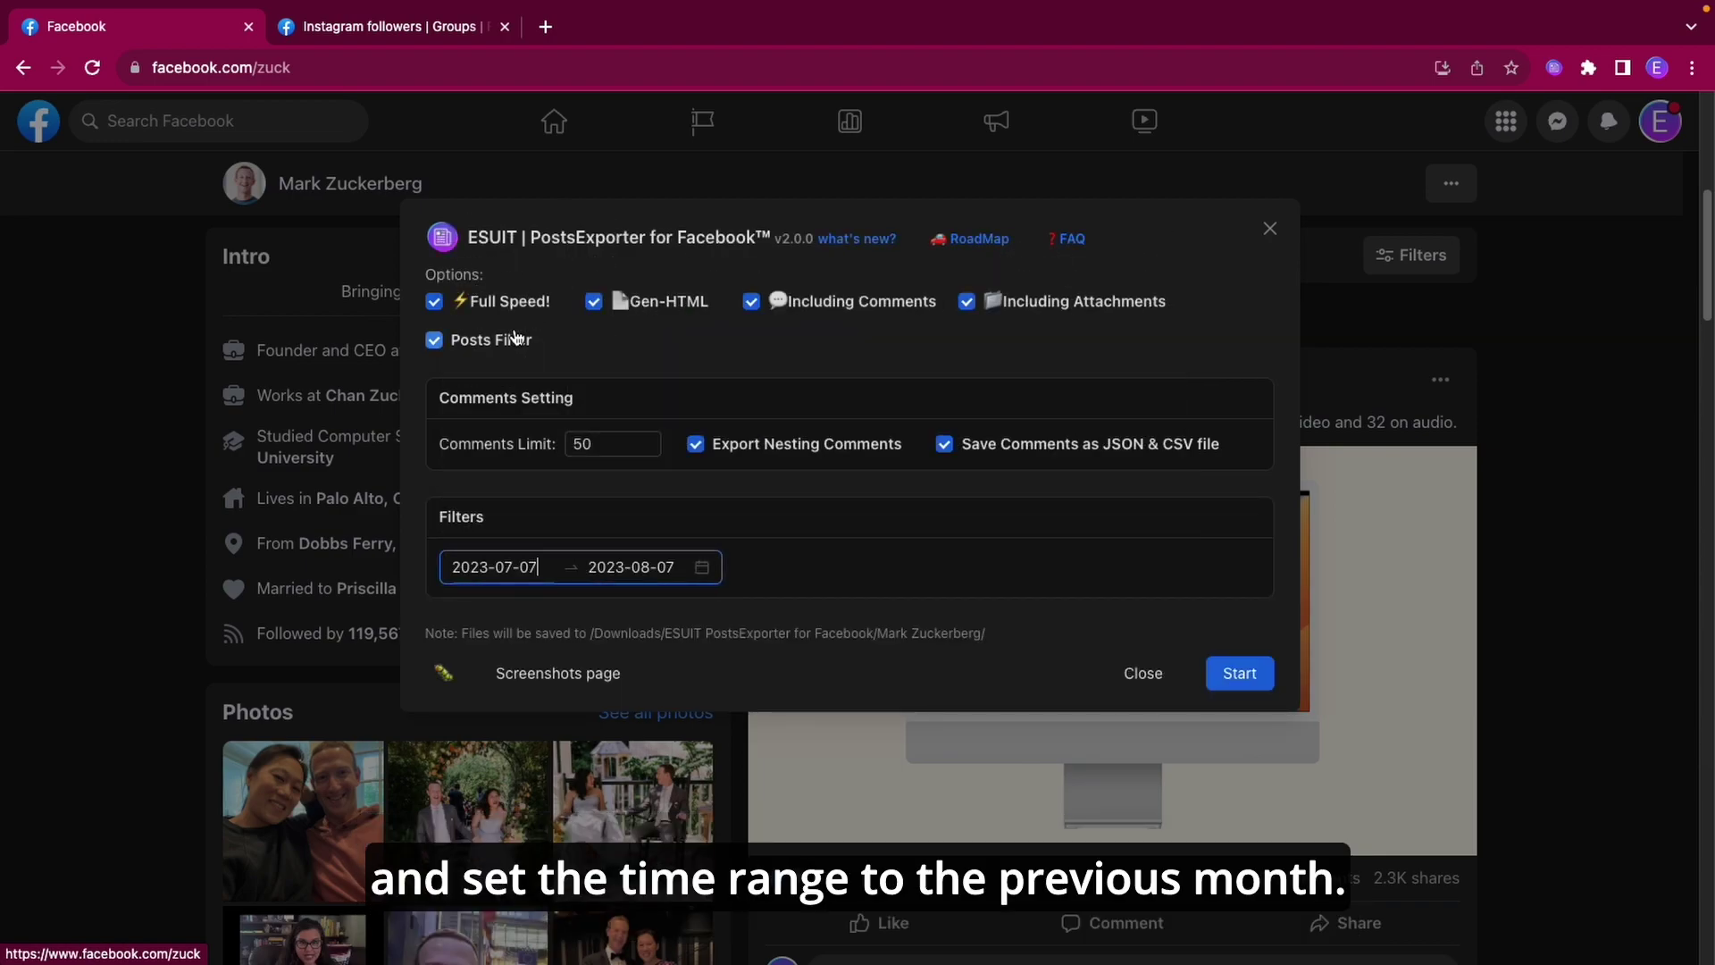
Fetch the filtered month's 6 posts and copy them to the clipboard as spreadsheet data
click(1237, 670)
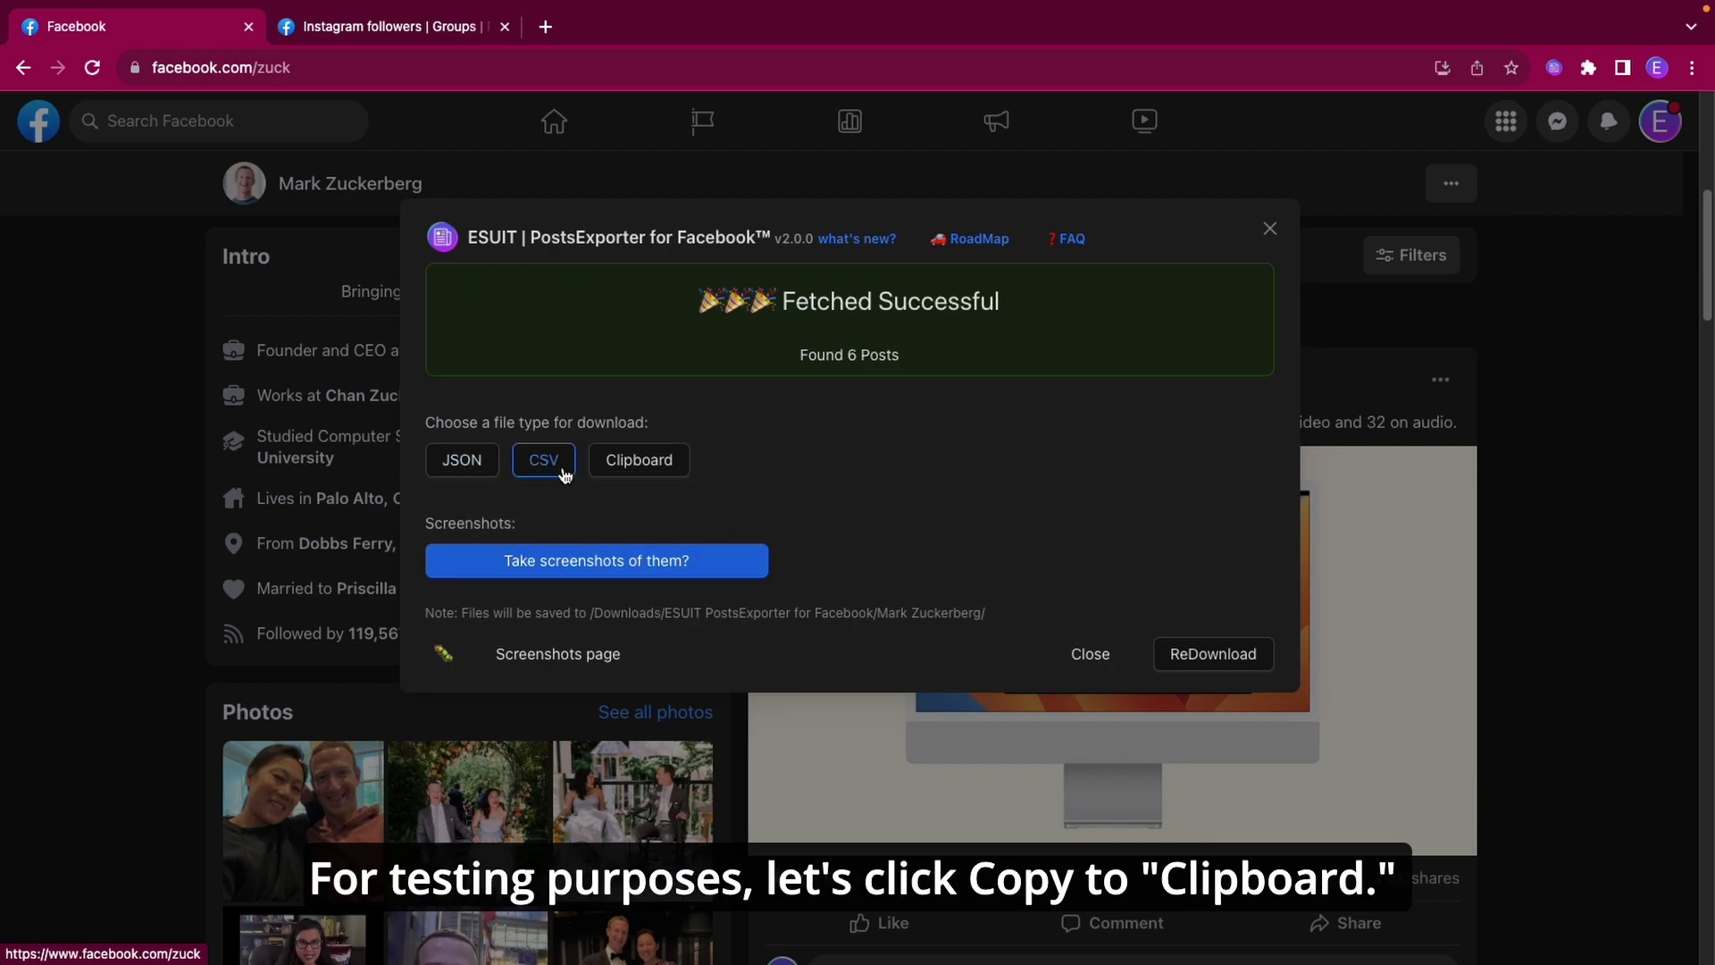
click(640, 461)
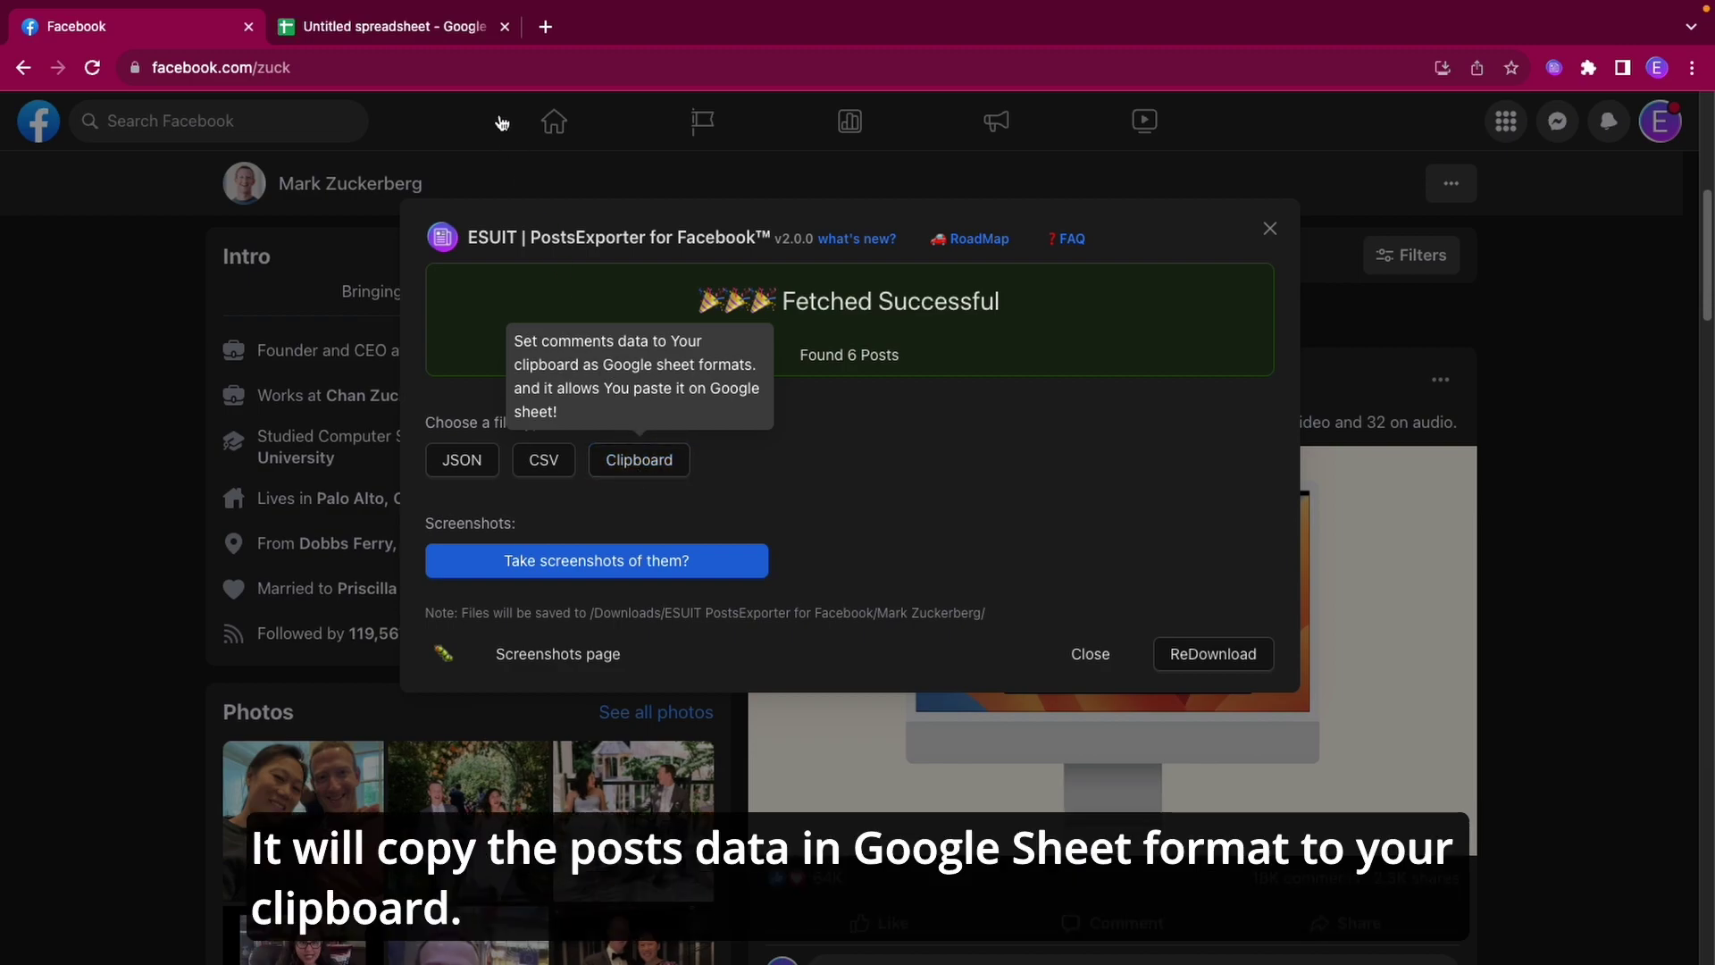
Paste the six posts (PostID to Shared Count) into the empty sheet and widen the Content column
click(444, 34)
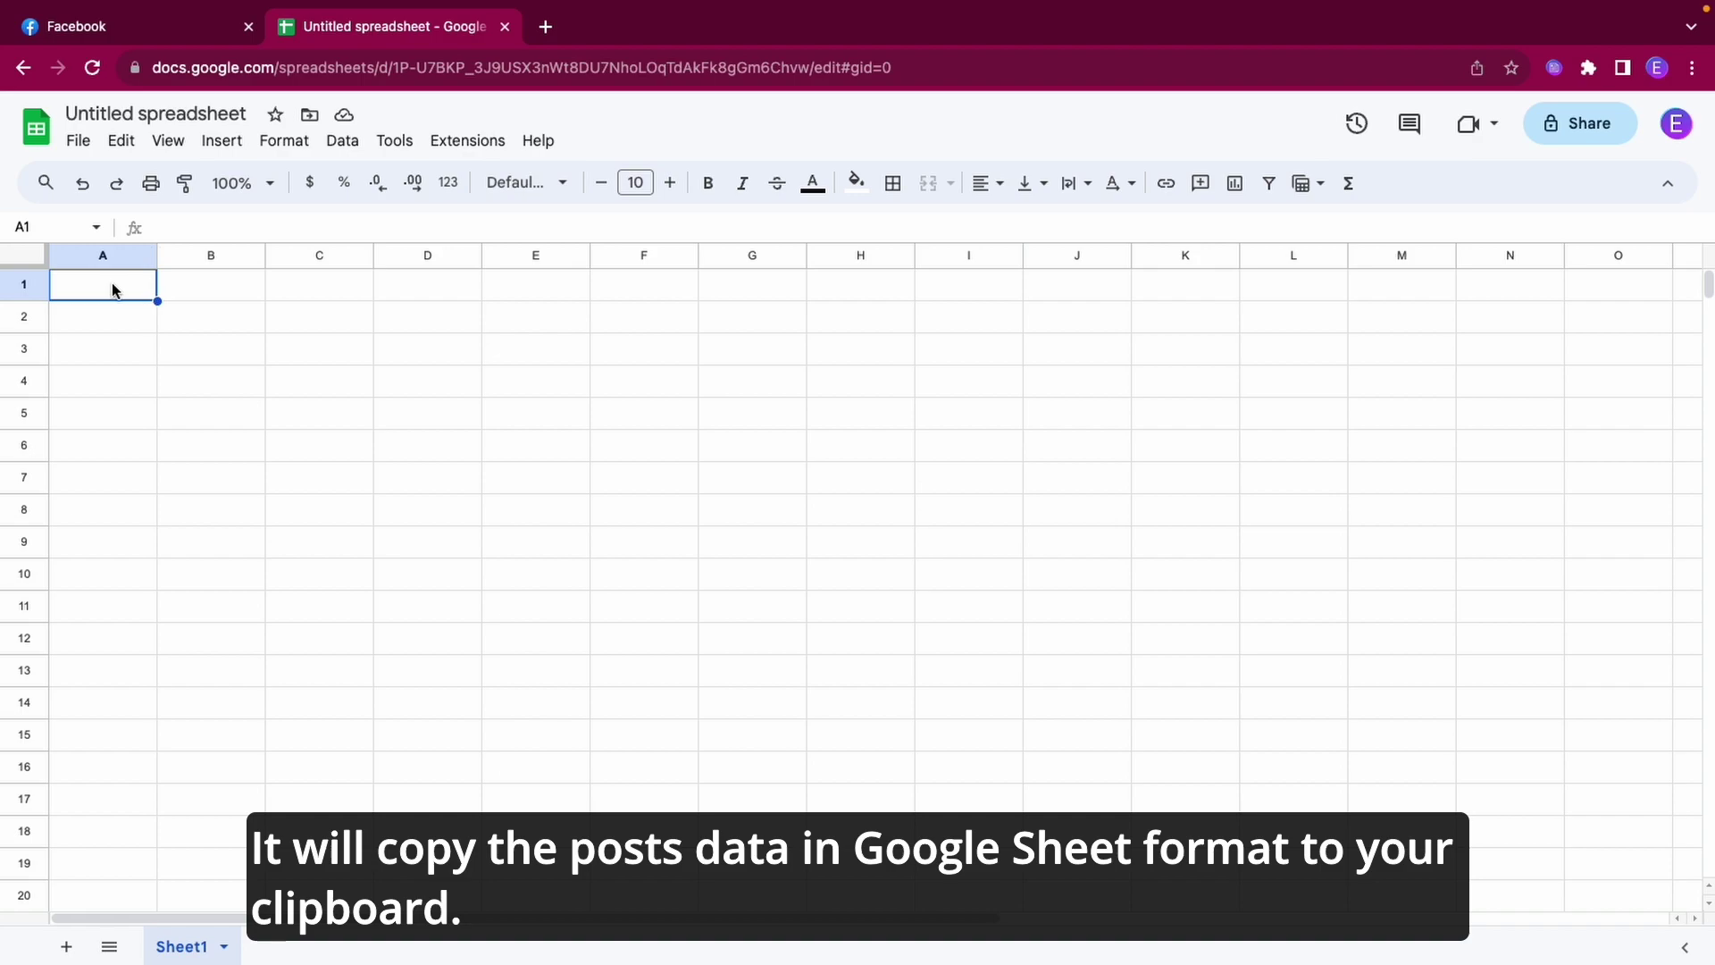
key(ctrl+v)
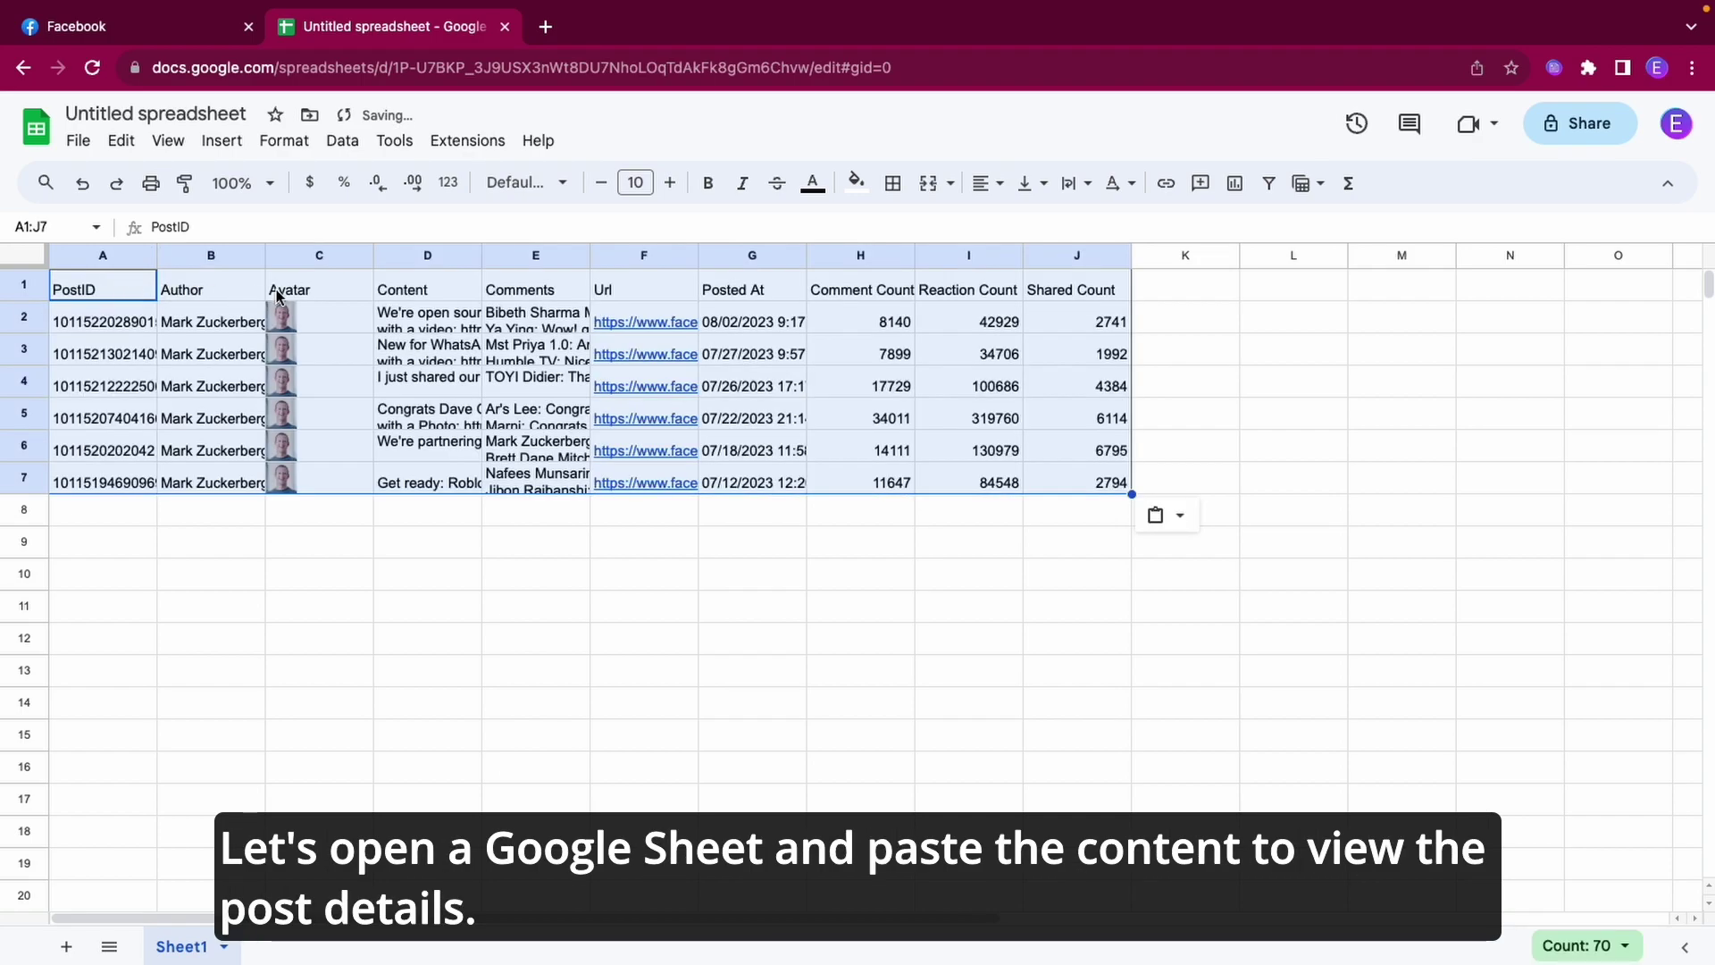
drag(486, 255, 616, 255)
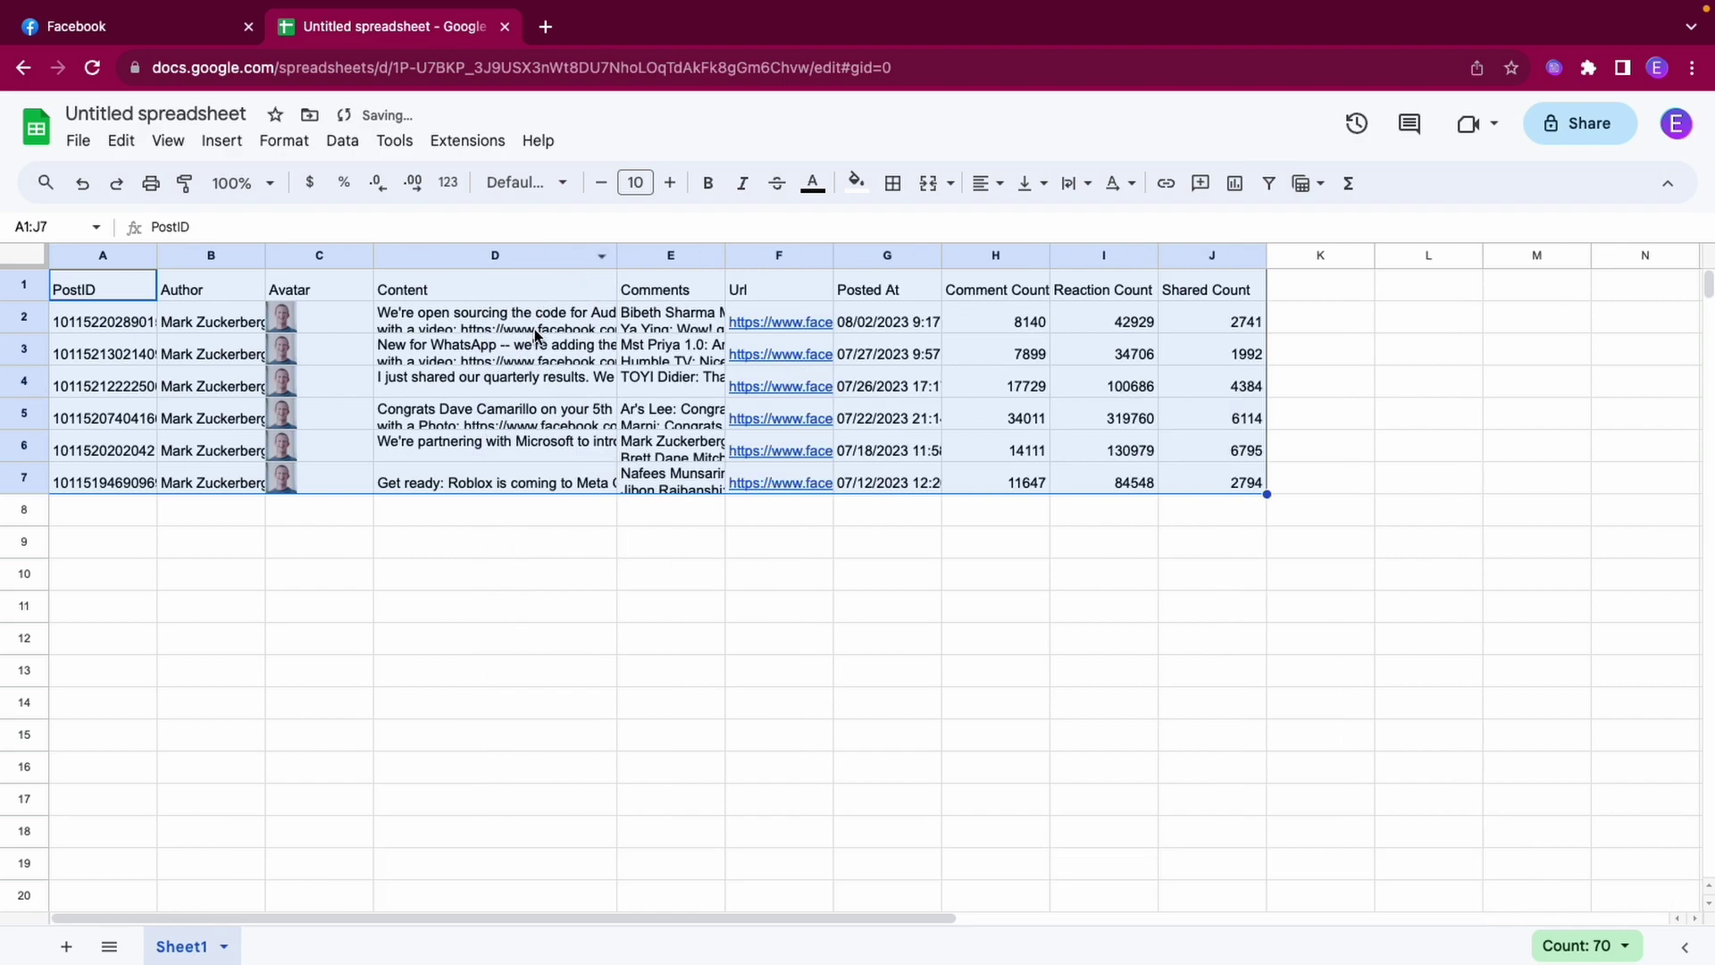
Read the post text and comments in D2 and E2, then download the posts as JSON and CSV
click(531, 331)
double_click(531, 330)
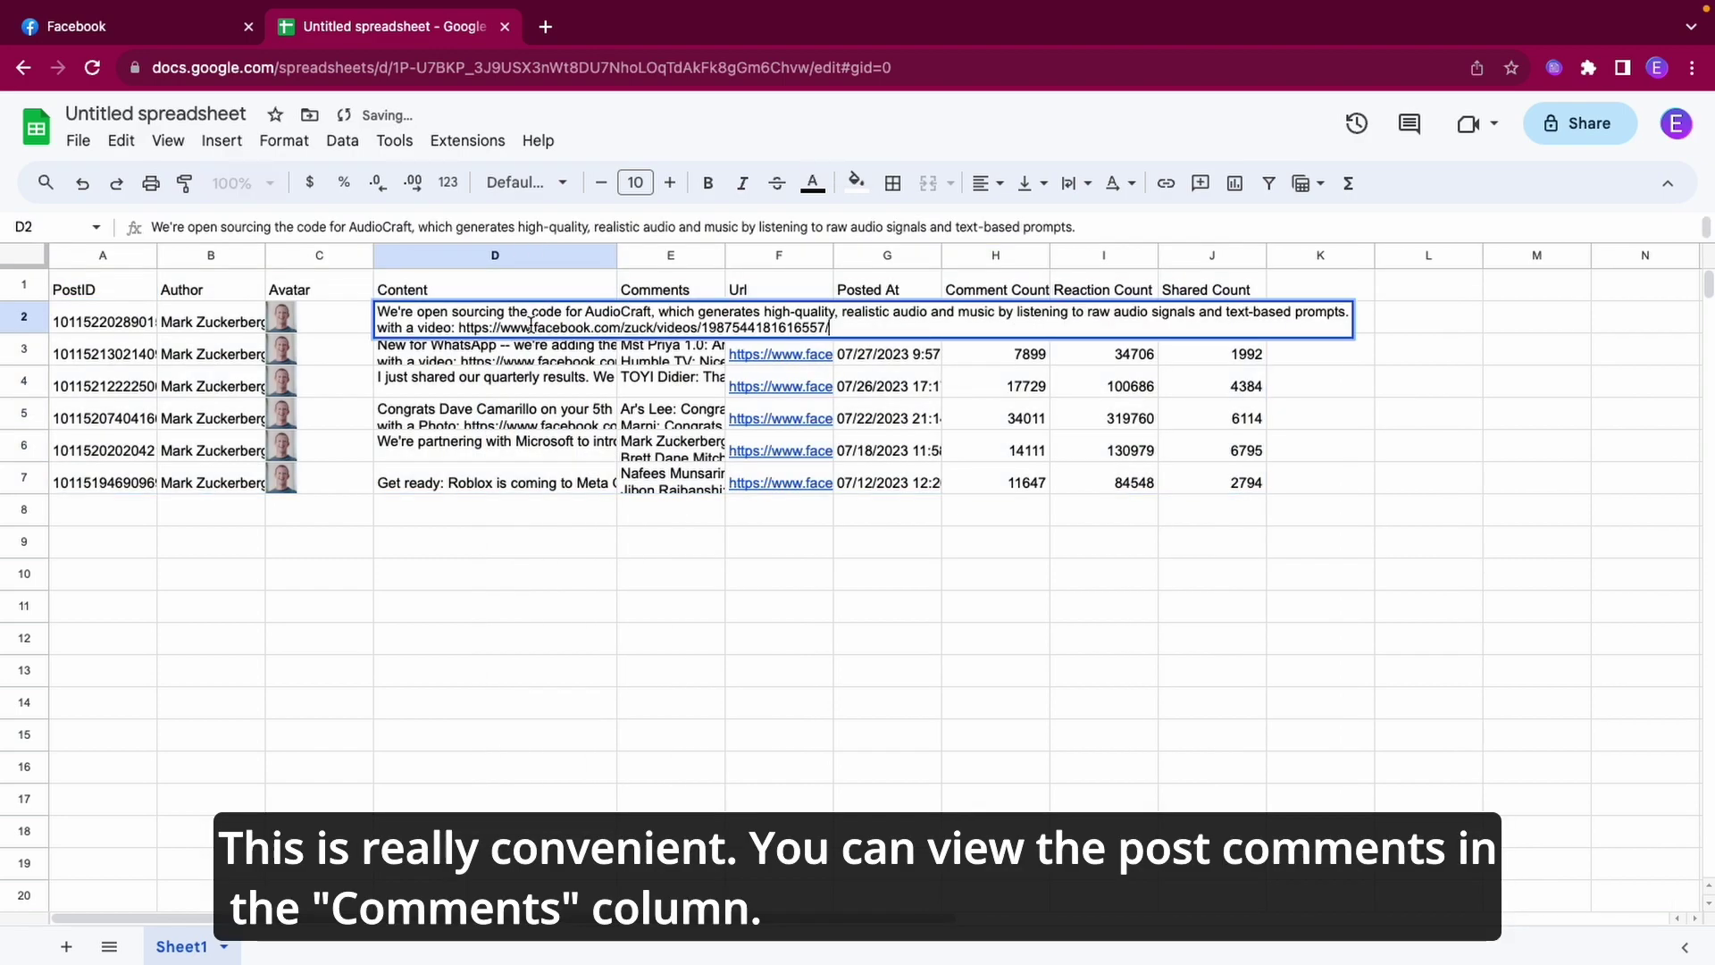
click(683, 386)
double_click(676, 324)
scroll(729, 393, down, 10)
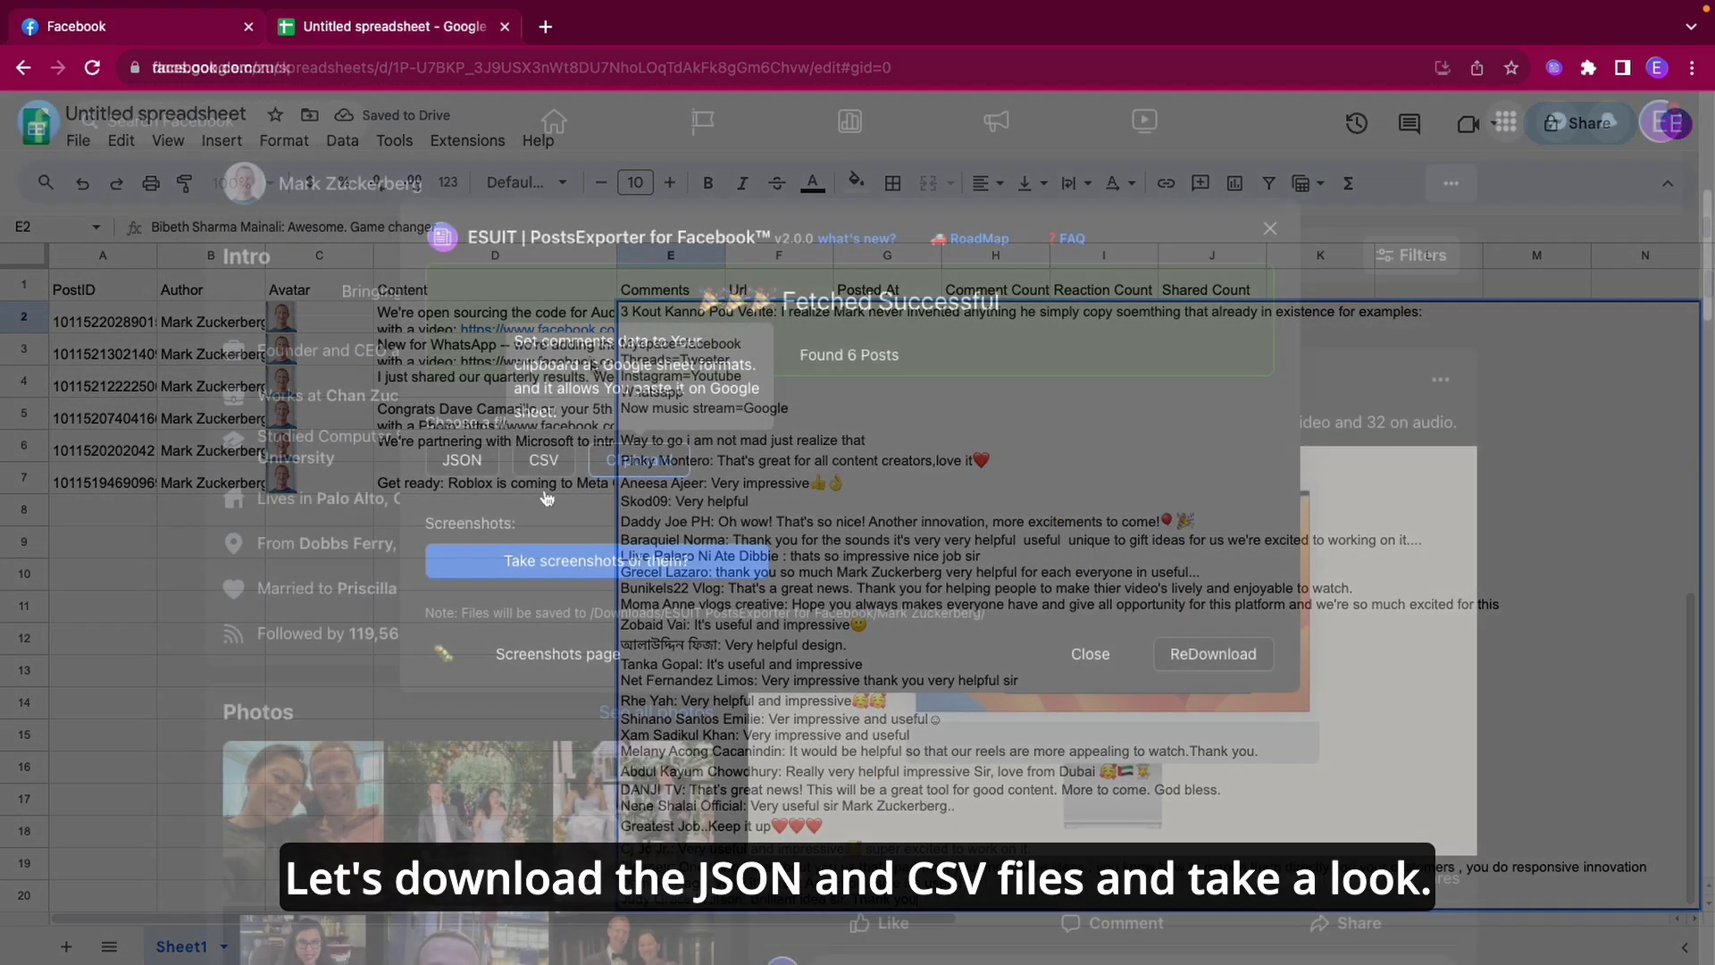
click(462, 459)
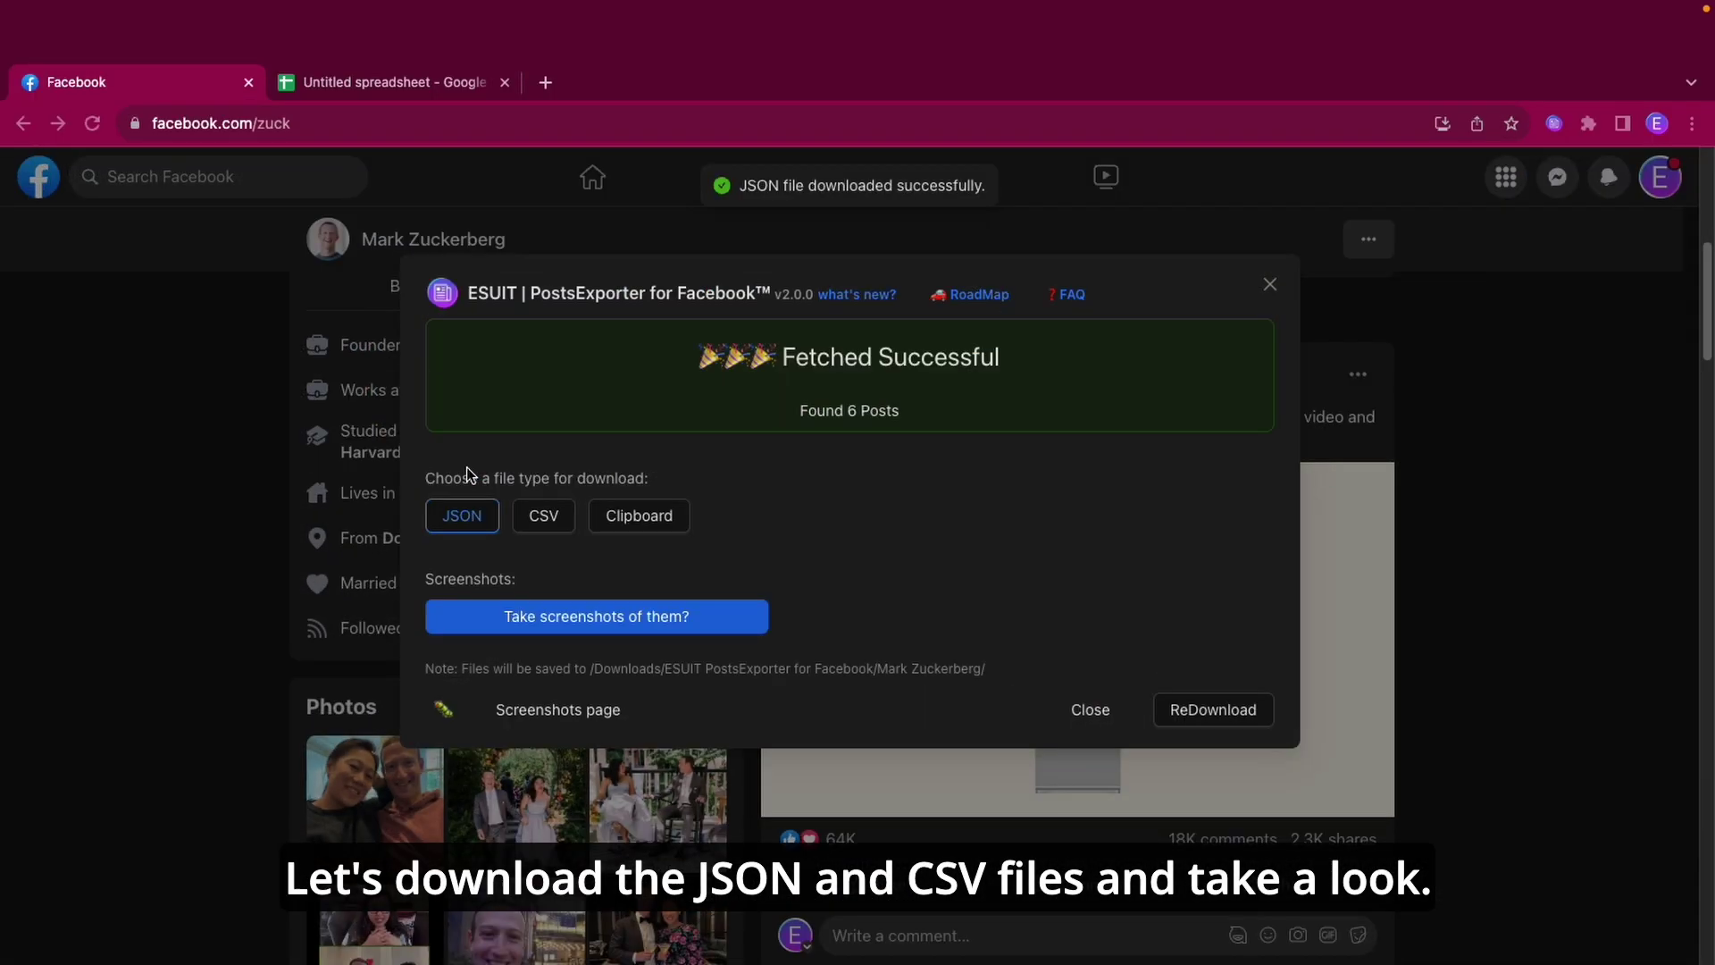
click(543, 516)
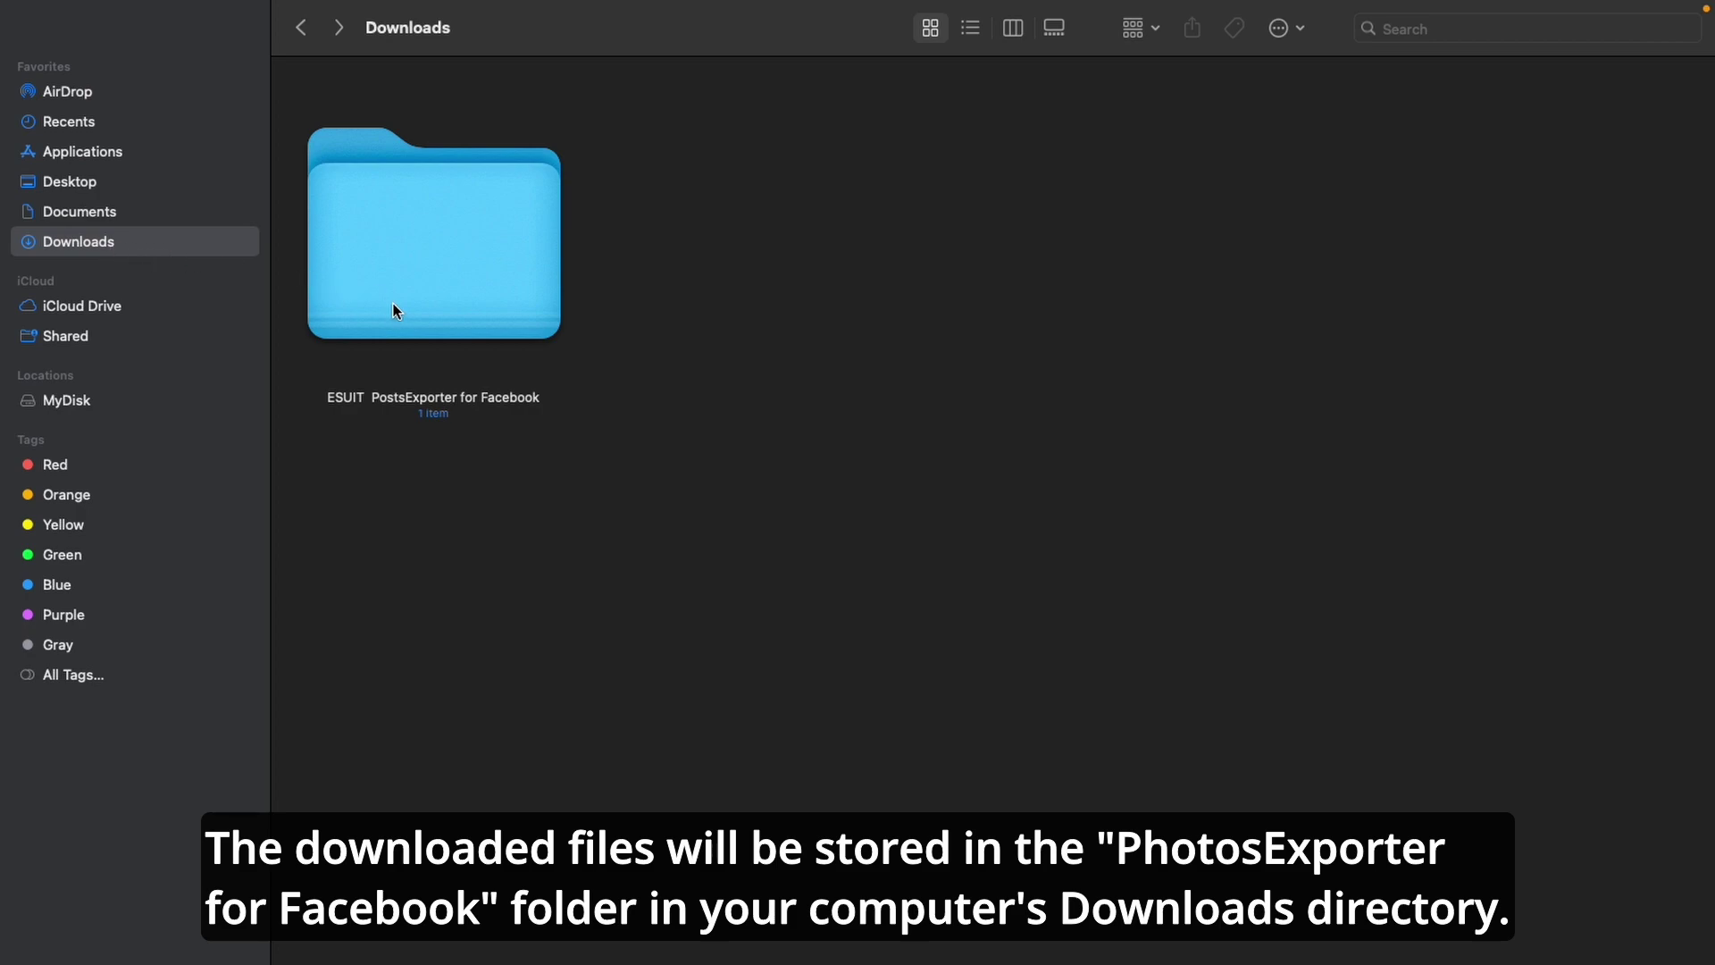
Open the ESUIT PostsExporter for Facebook folder in Downloads, then the profile owner's folder inside it
double_click(413, 404)
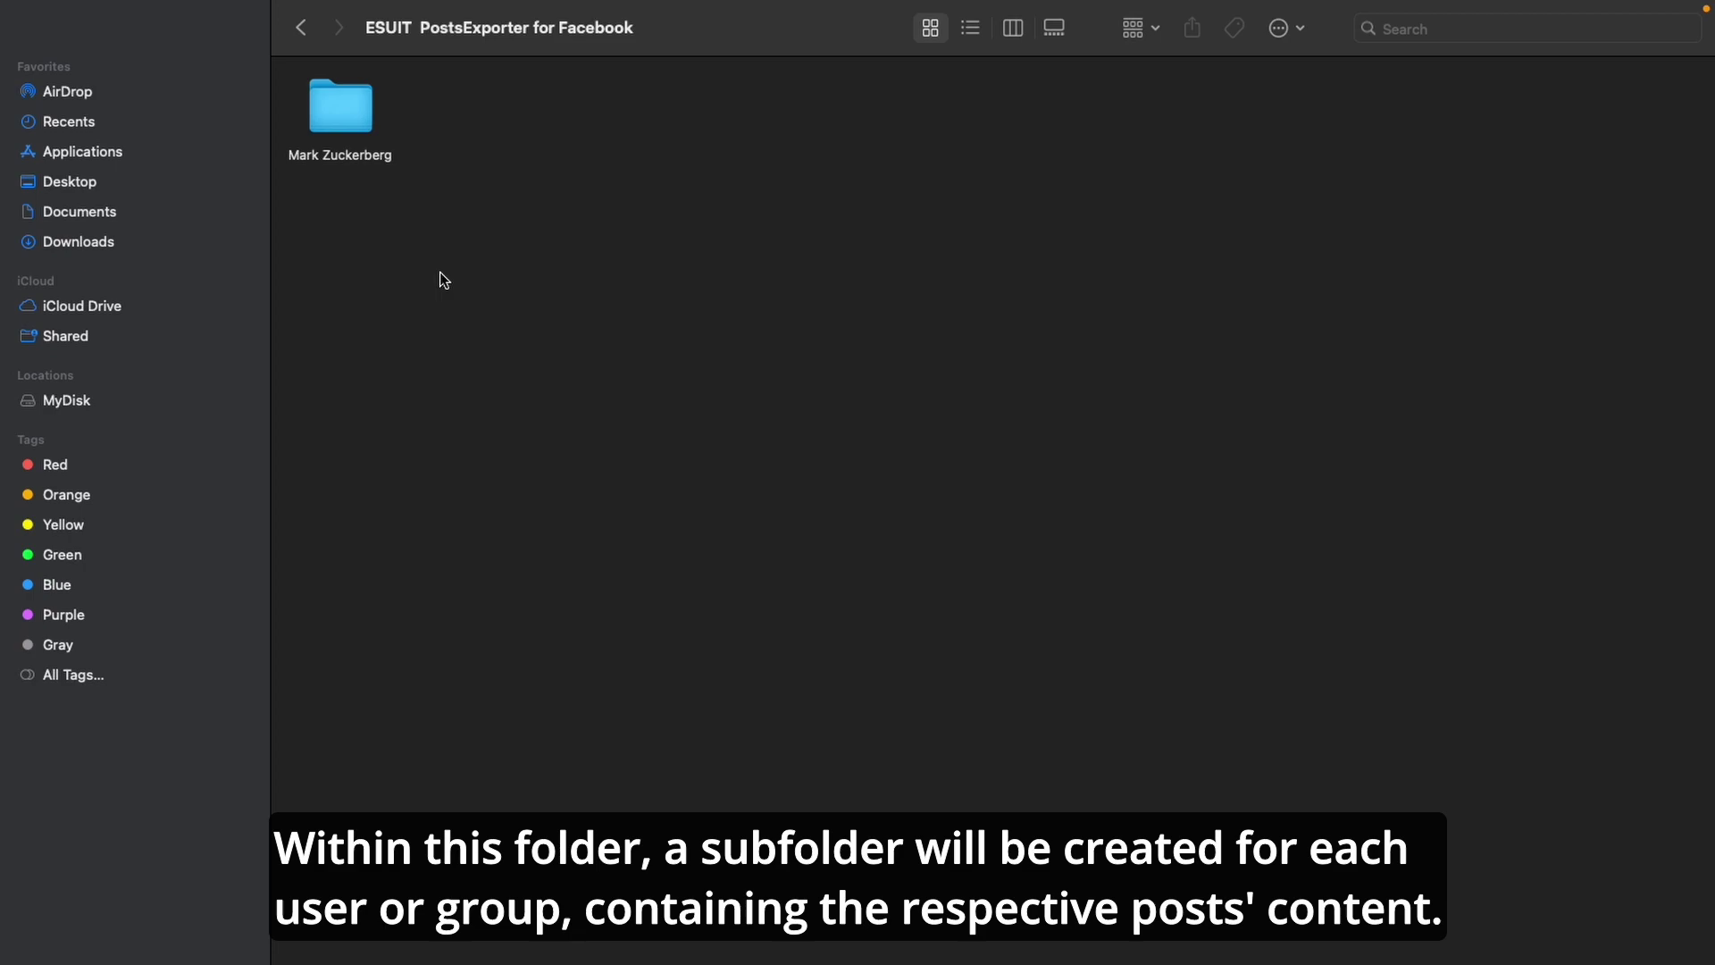
double_click(357, 152)
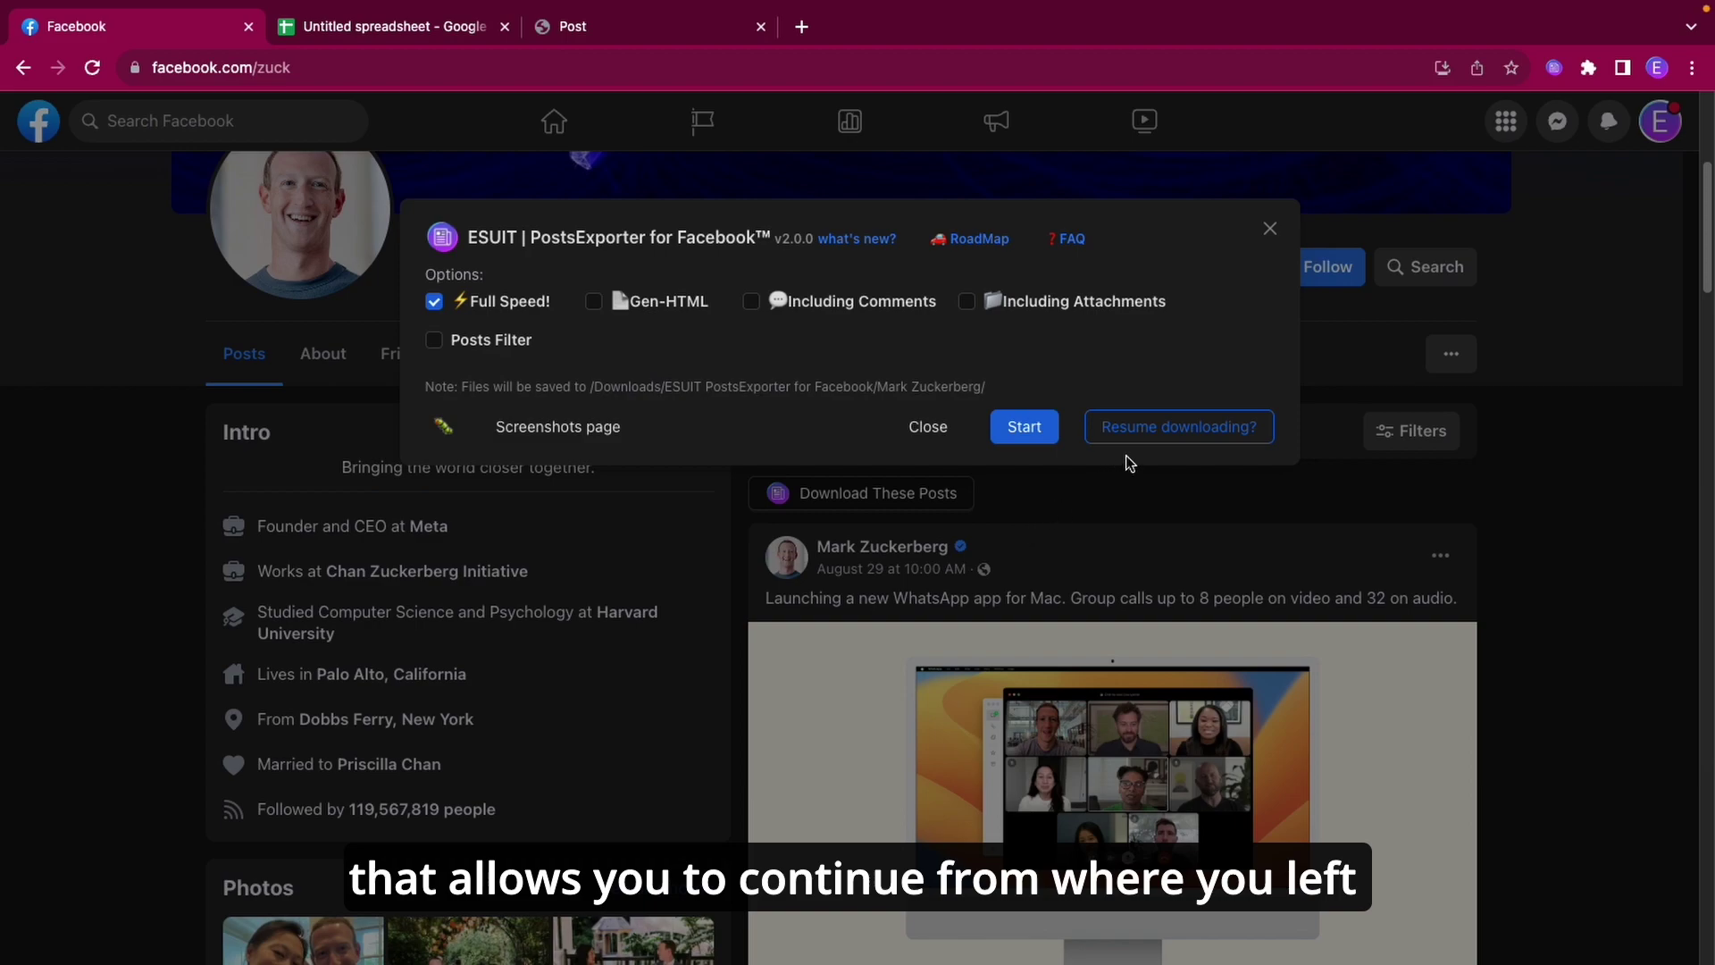
Resume the interrupted download to refetch the 6 posts, then go to the Take Screenshots page
mouse_move(1142, 444)
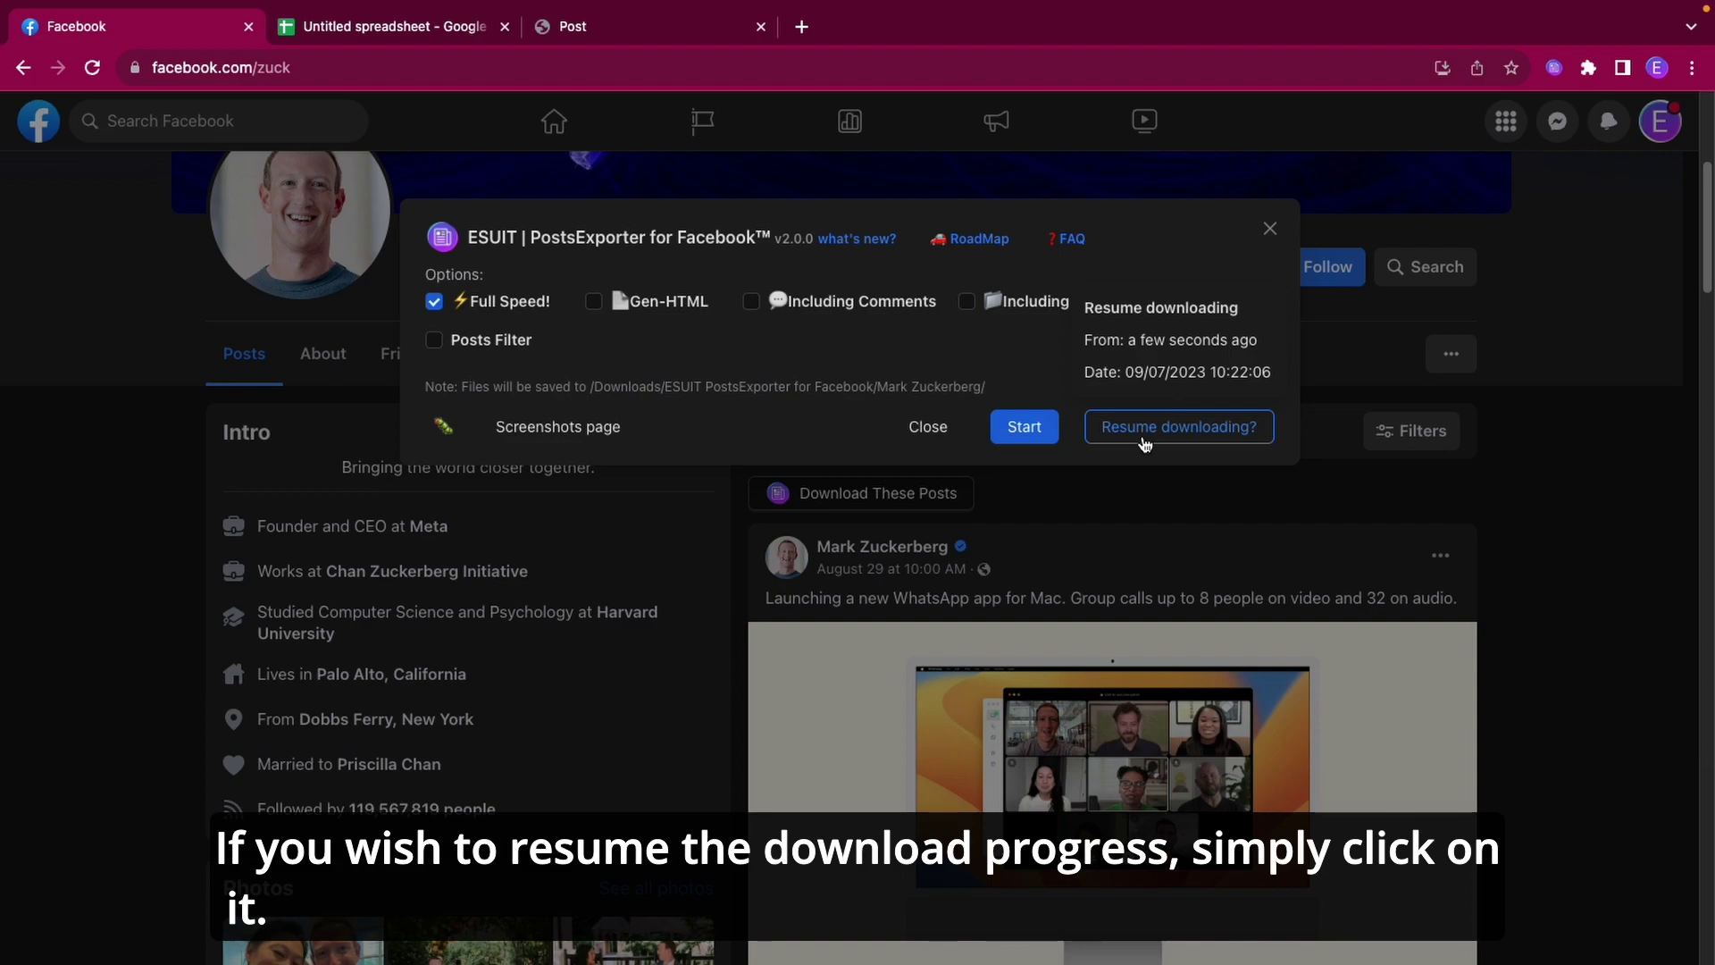
click(1145, 427)
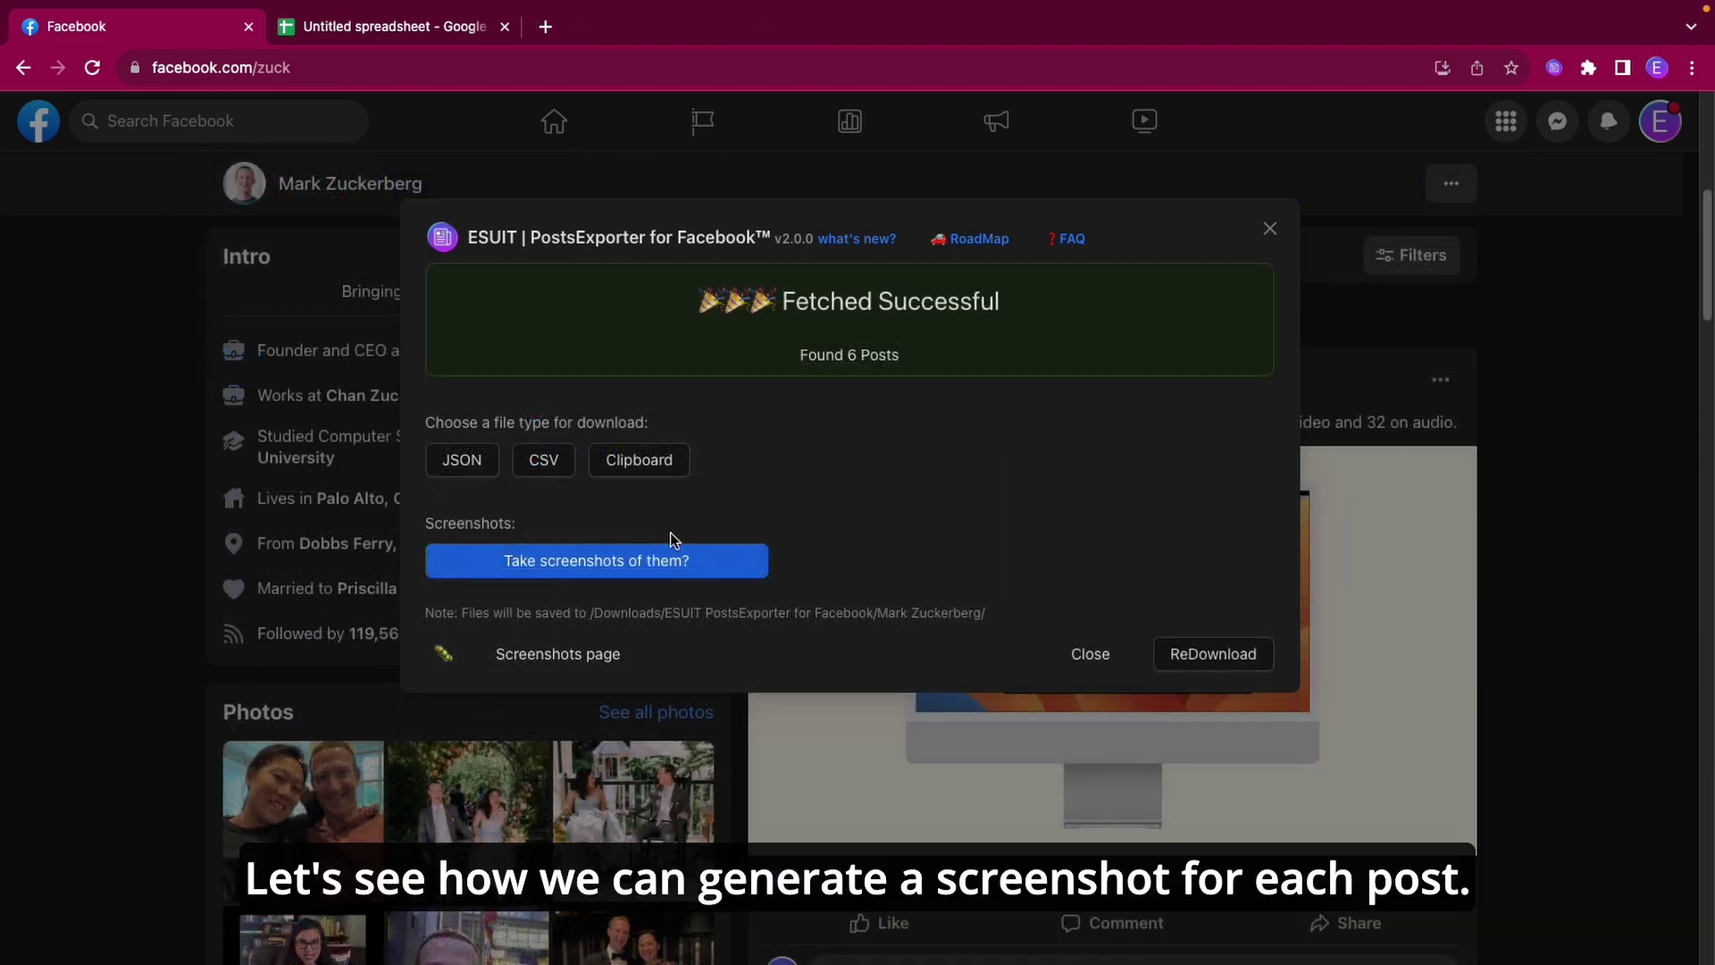
click(643, 572)
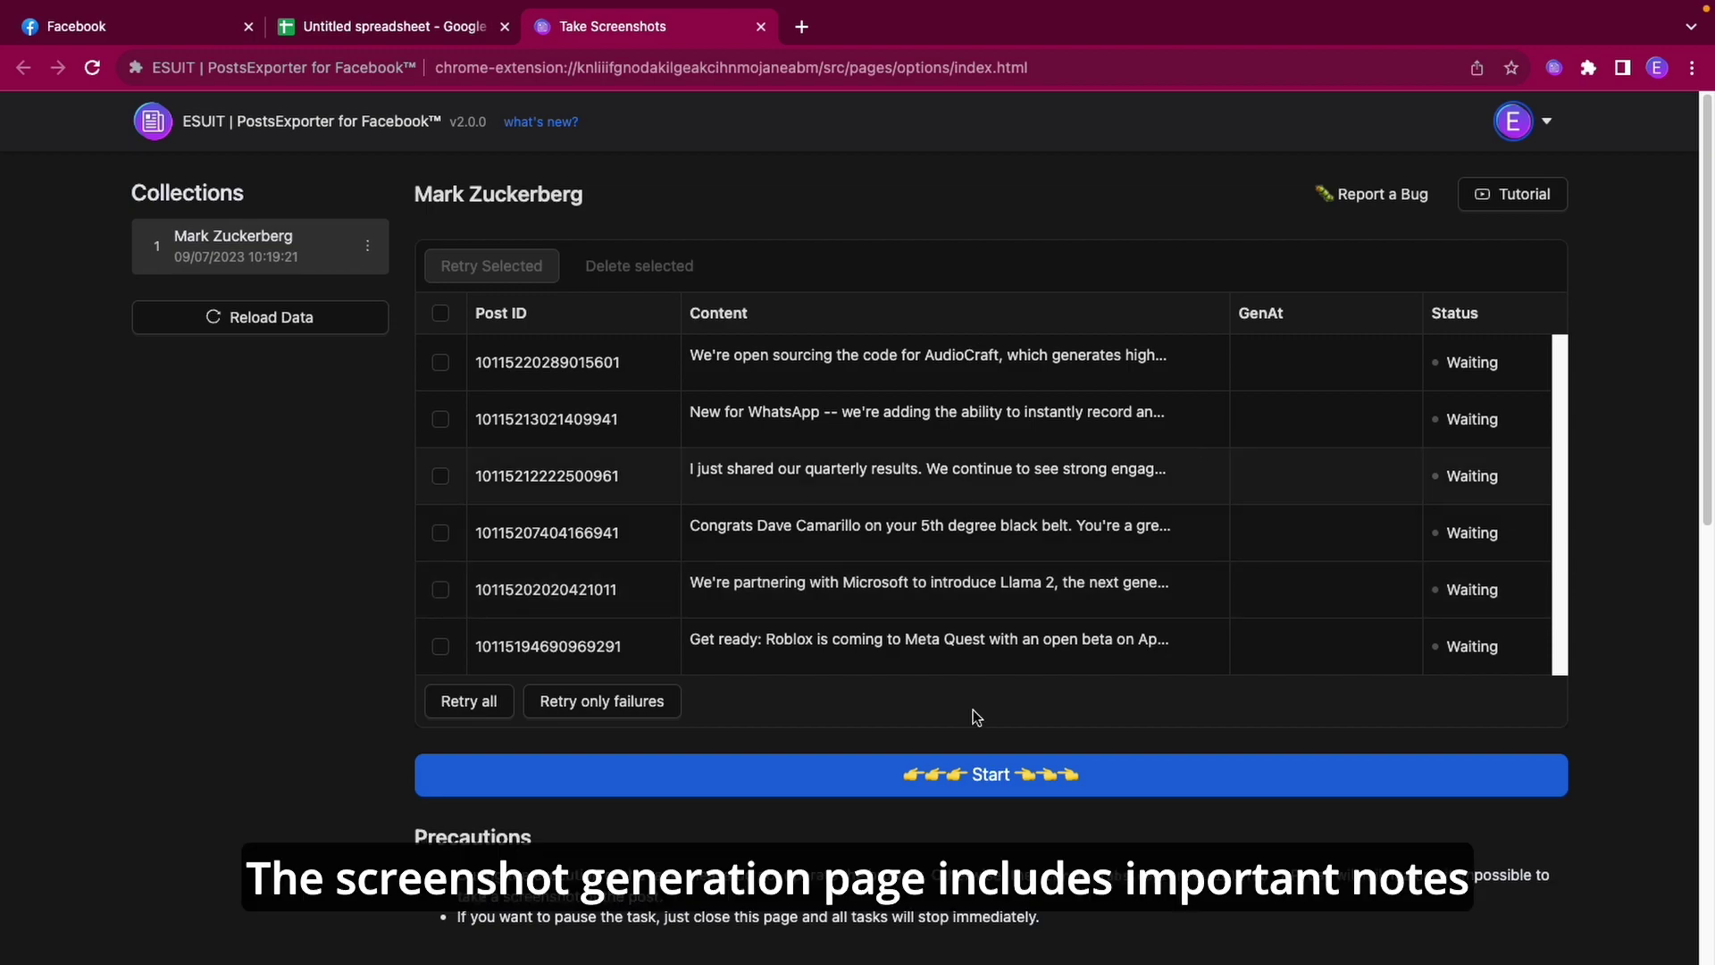
Review the Precautions and the 'How do I cancel tasks?' answer, then start capturing post screenshots
scroll(976, 717, down, 3)
drag(453, 581, 1049, 637)
scroll(1056, 630, down, 3)
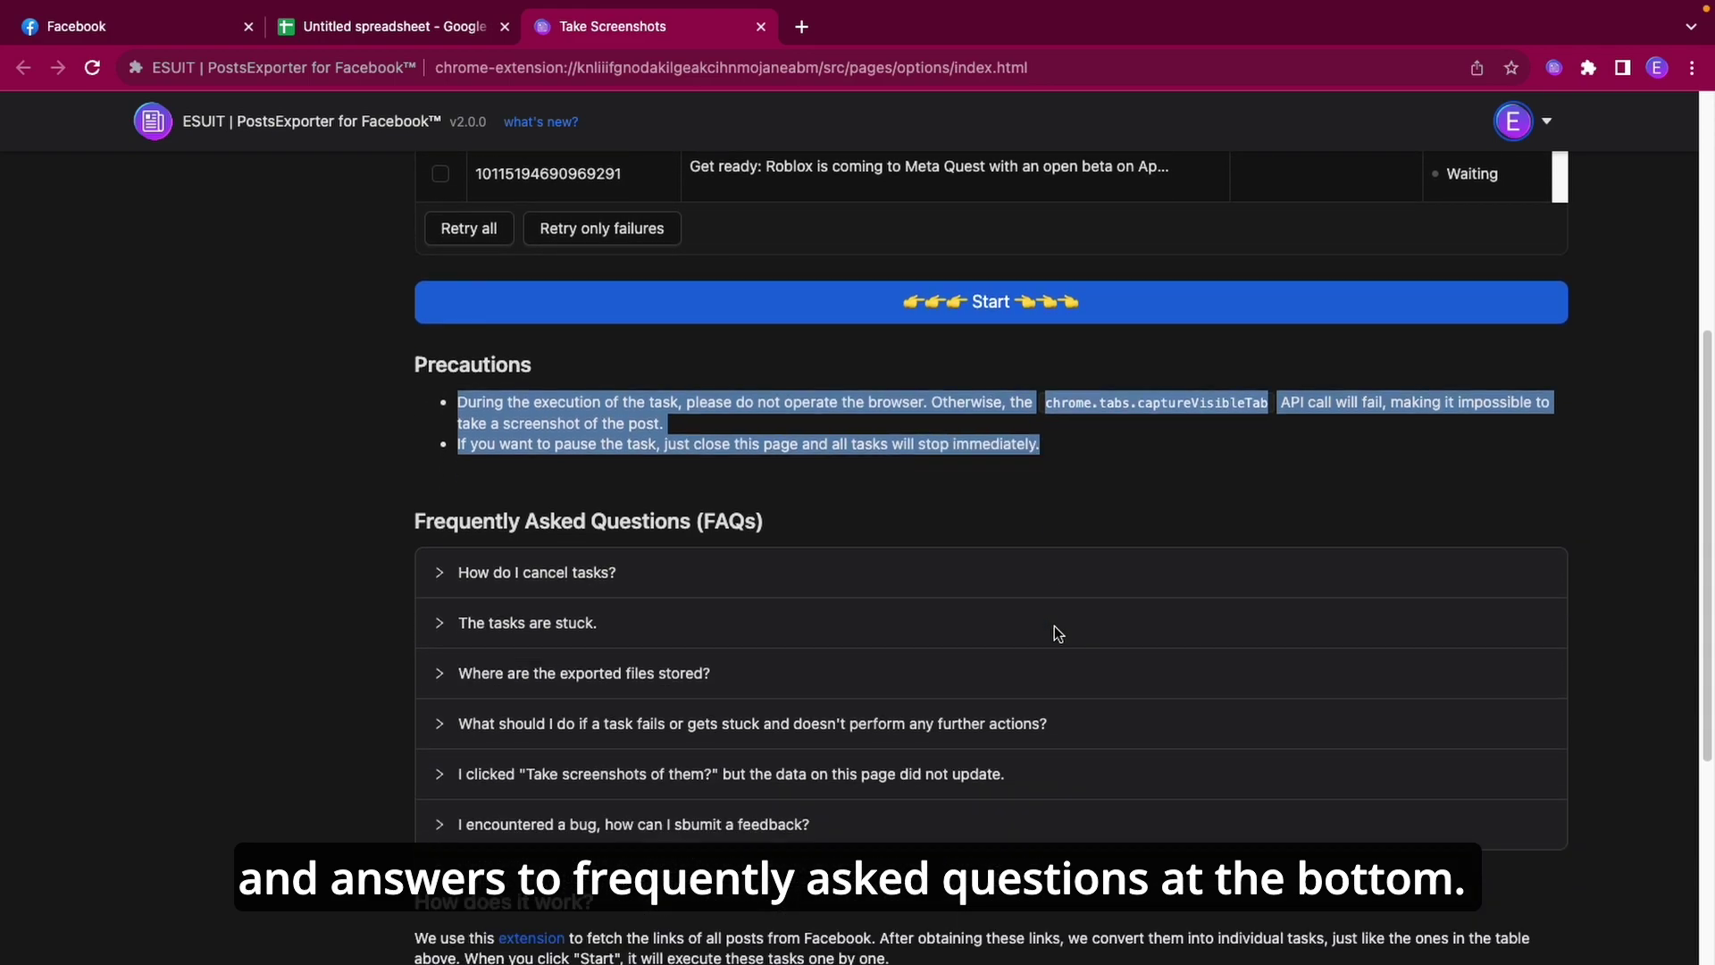
click(805, 536)
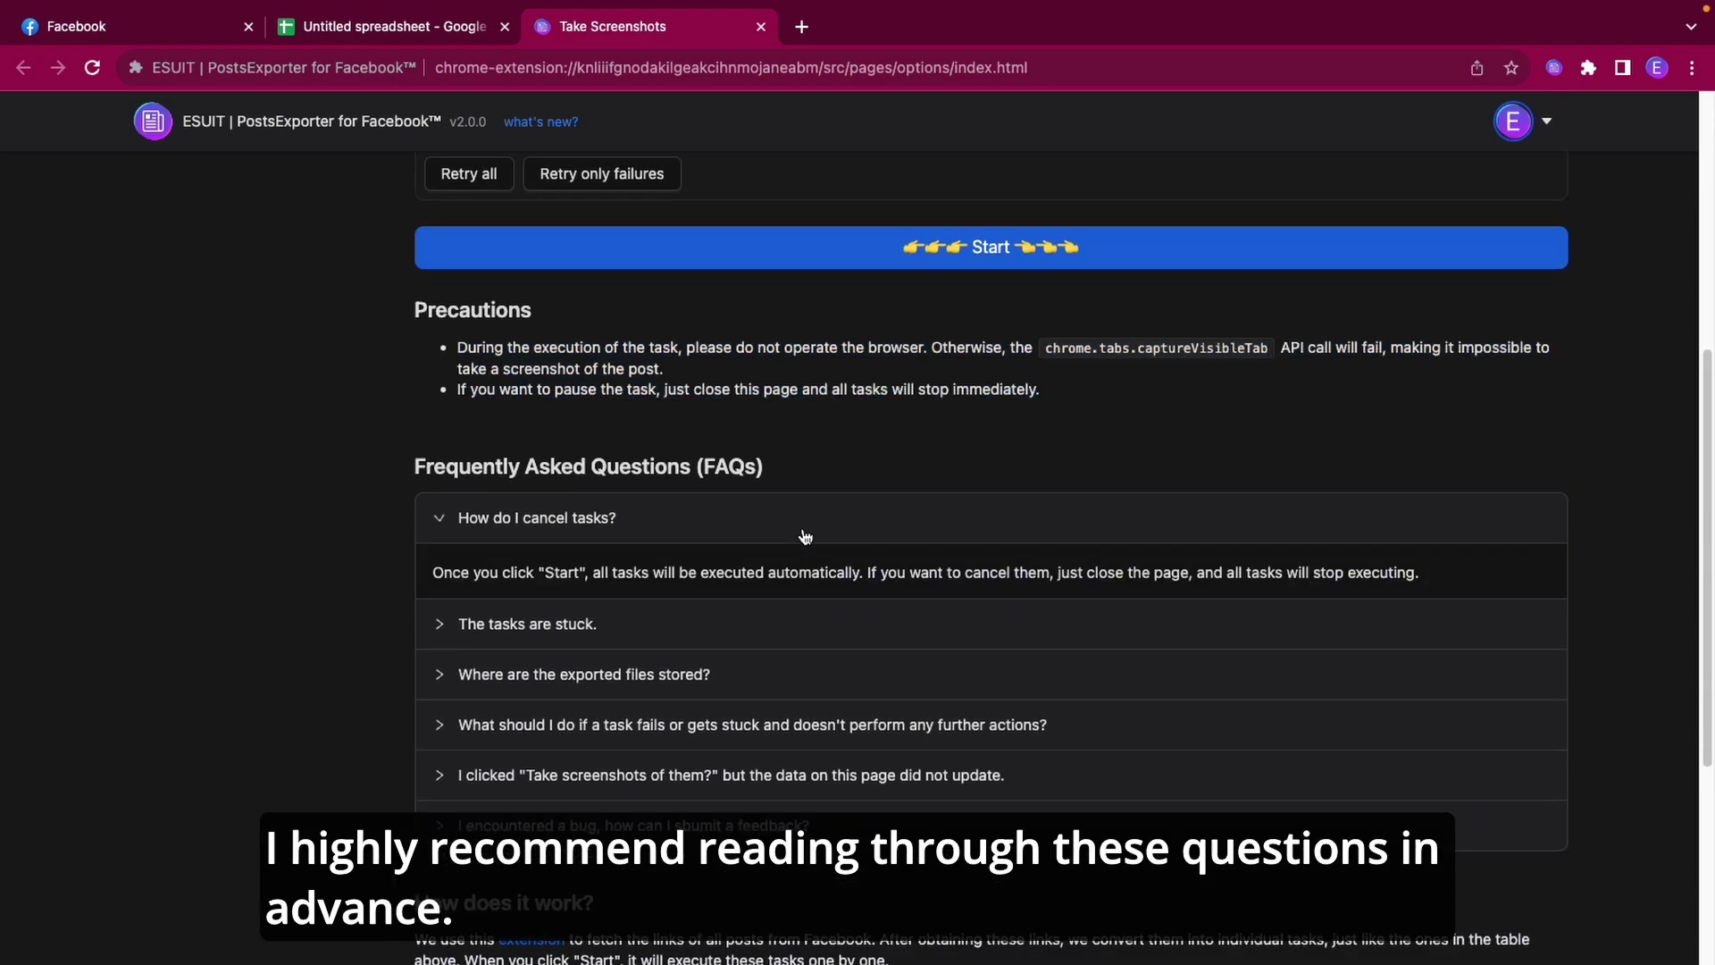
scroll(734, 634, down, 1)
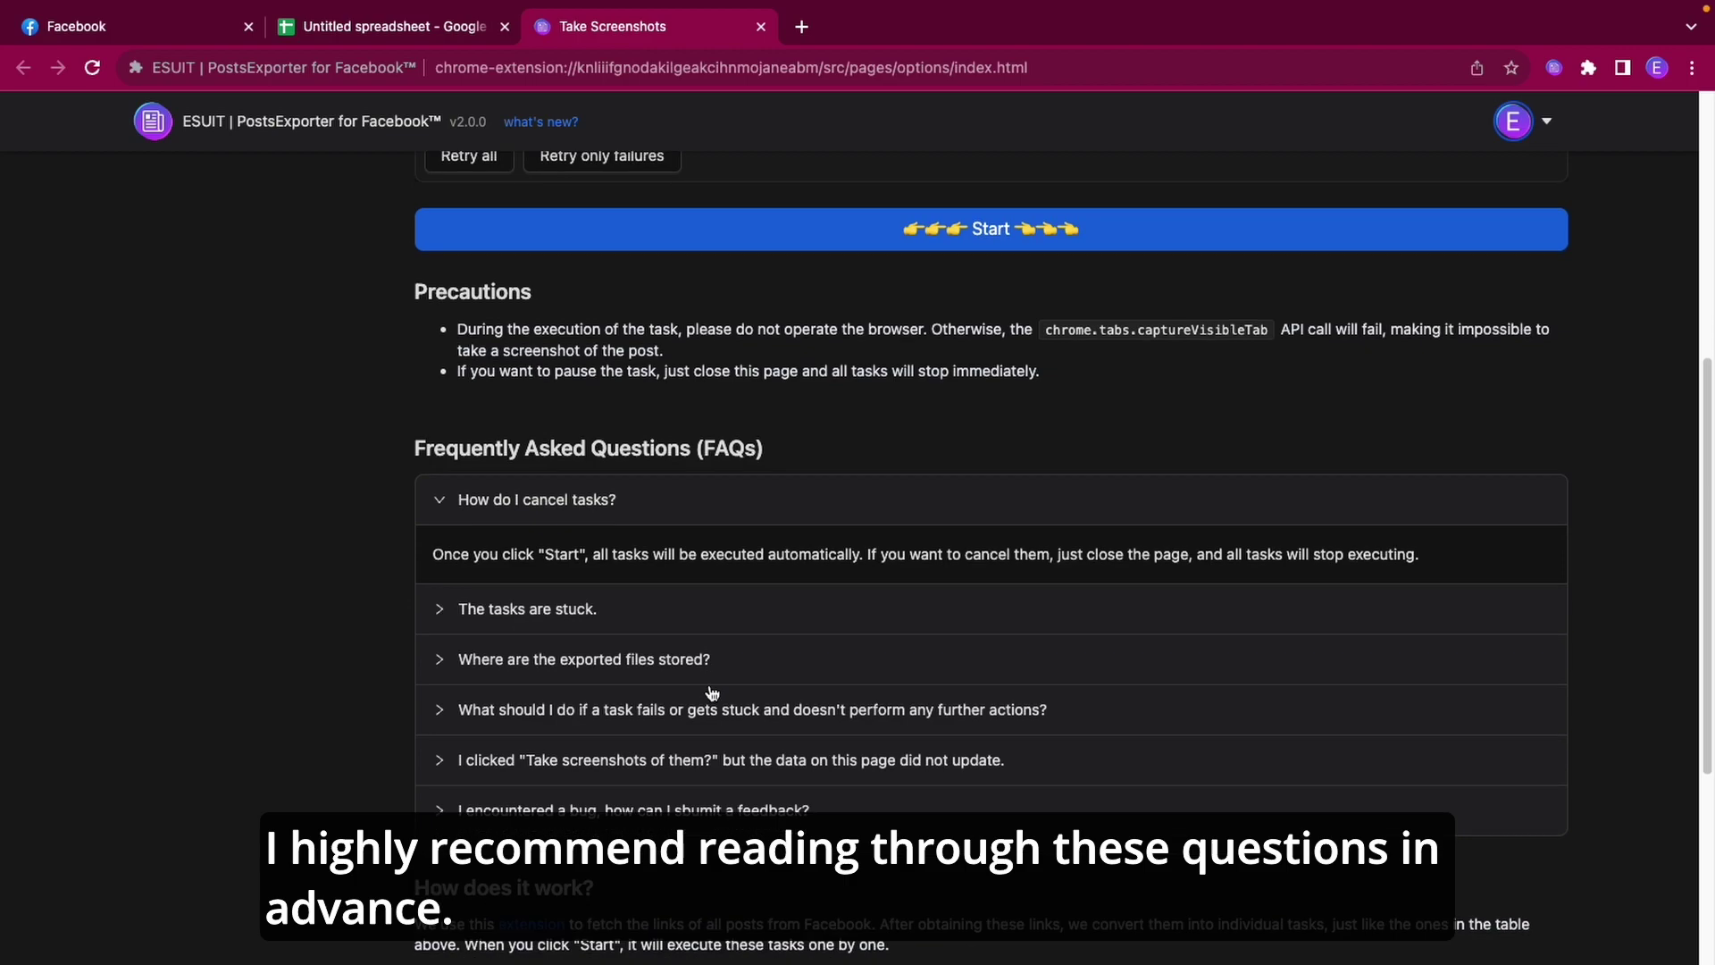
scroll(710, 695, up, 6)
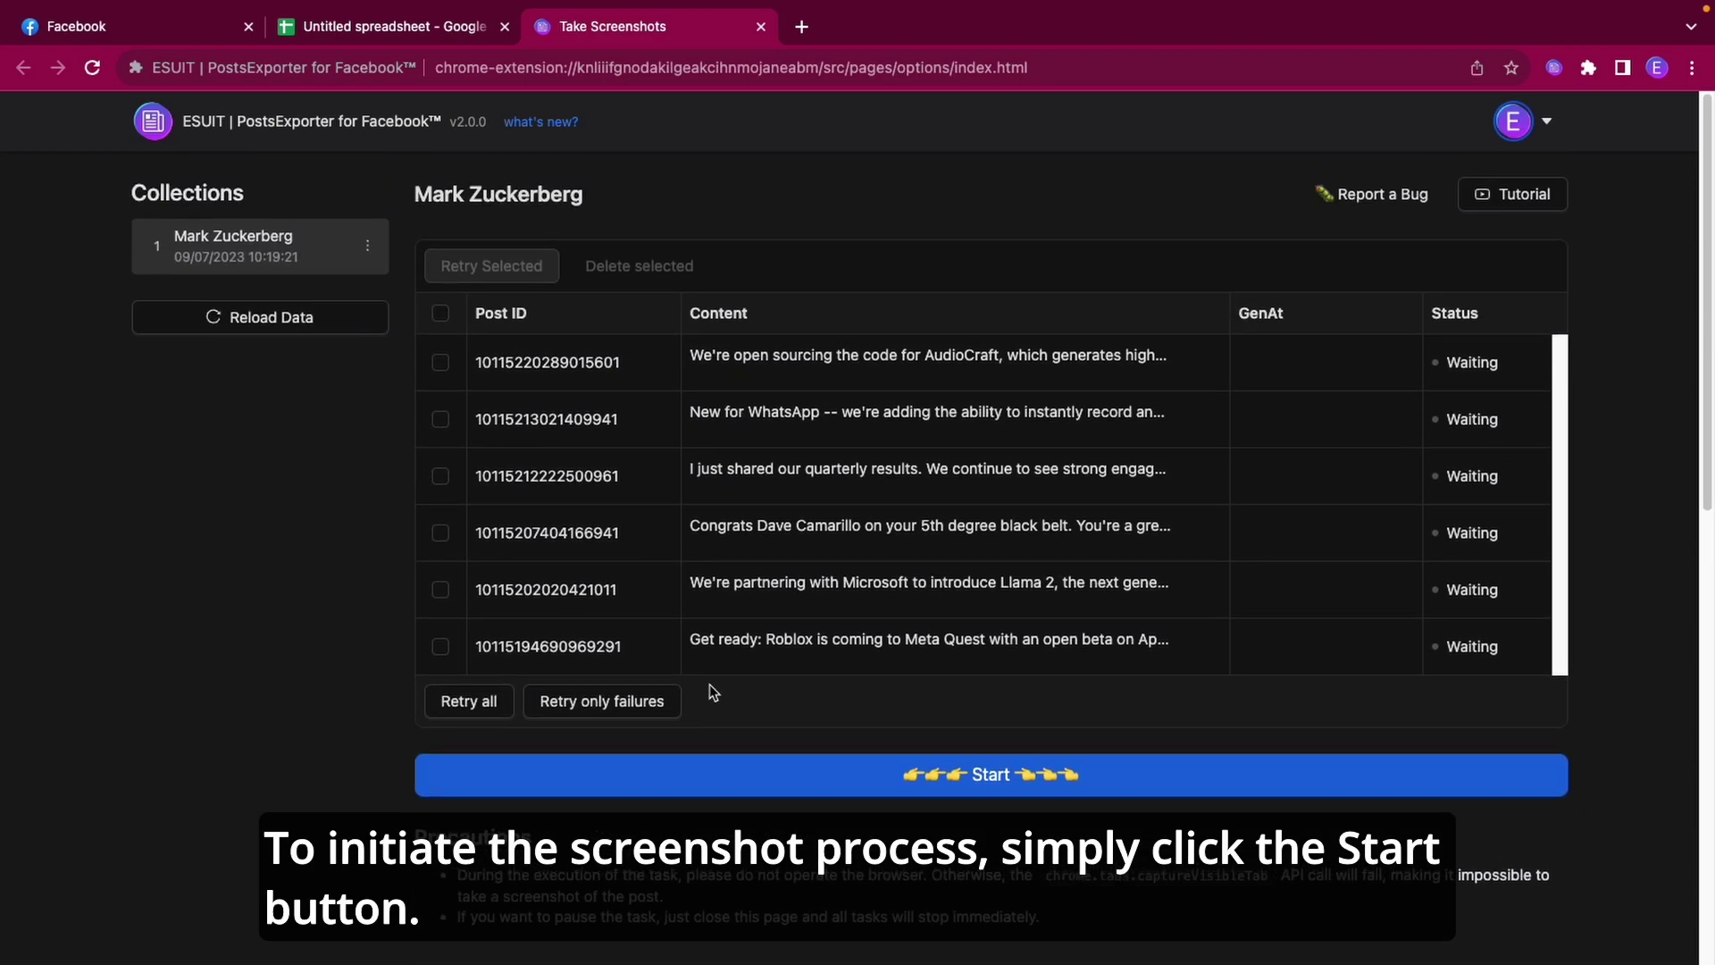
click(774, 783)
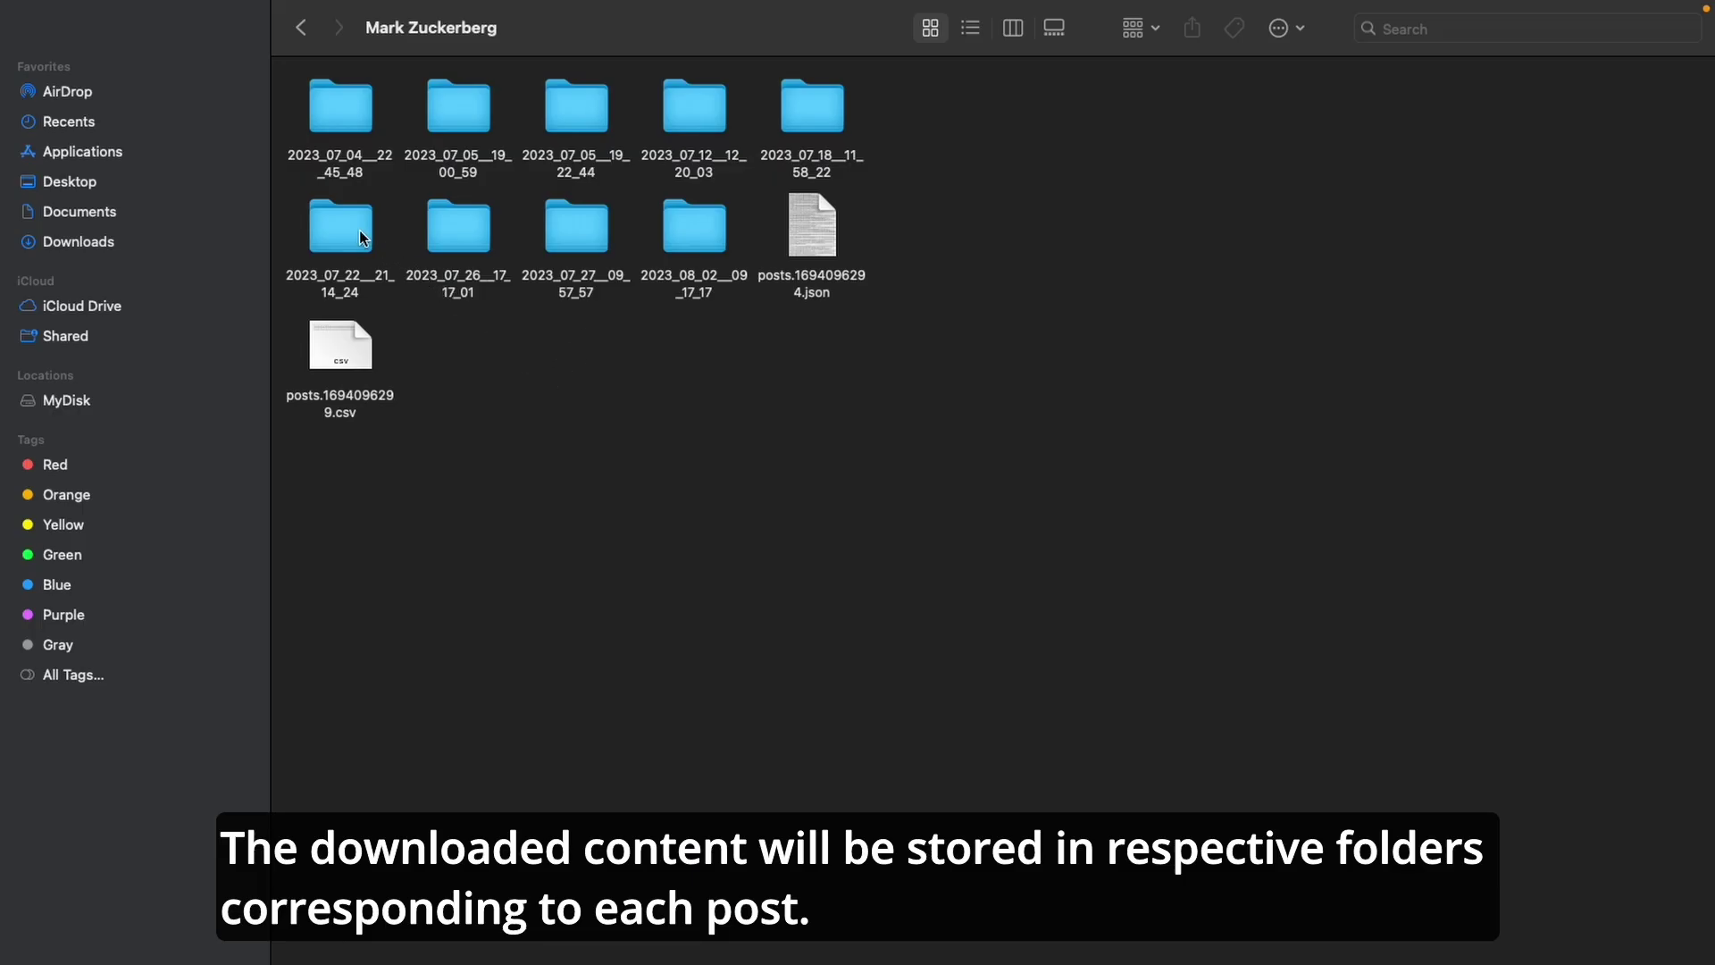
Open the 2023_08_02__09_17_17 folder to show its attachments, comments.csv, comments.json, index.html and screenshot.jpg
double_click(701, 225)
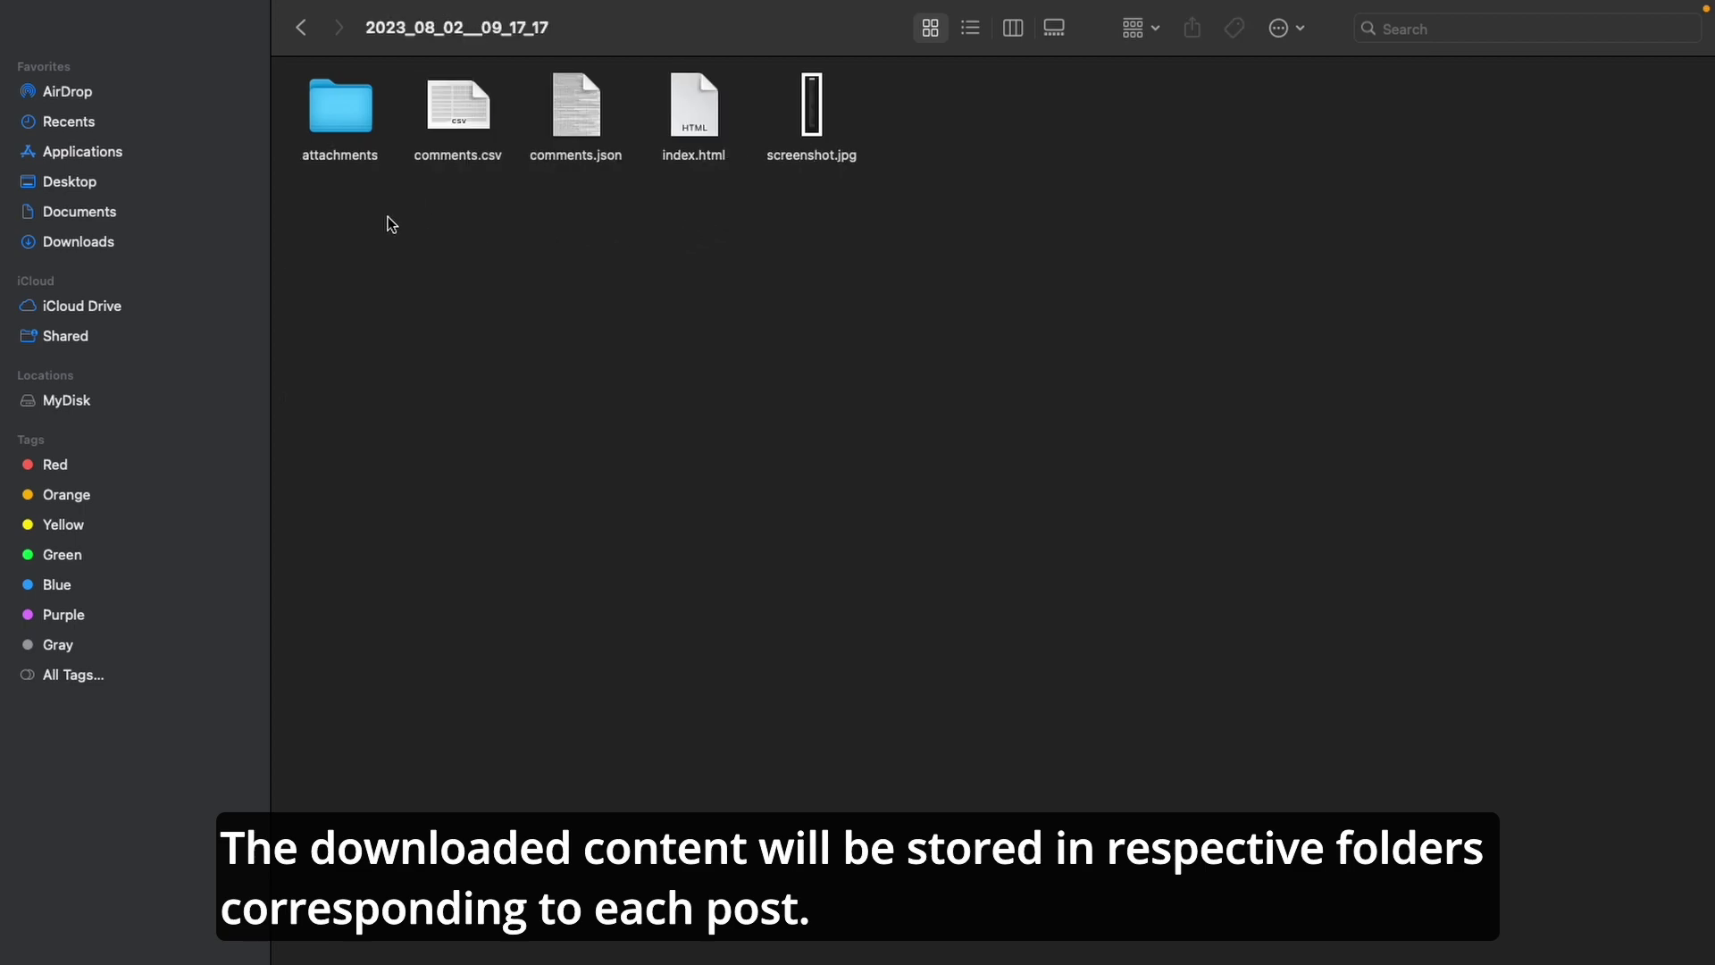